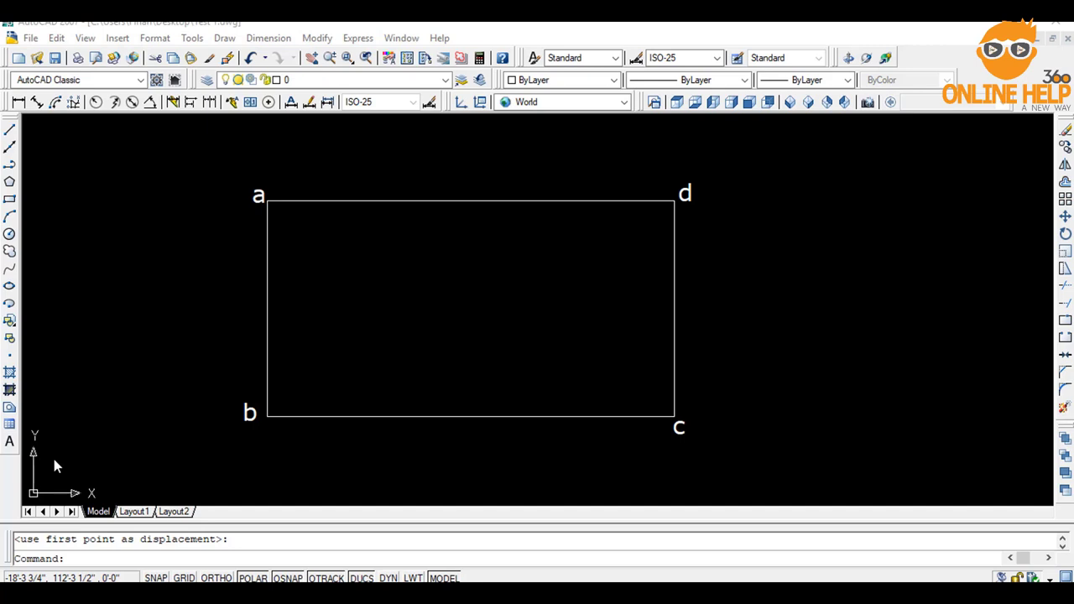
Set the UCS icon to display at the origin from the View menu.
click(86, 38)
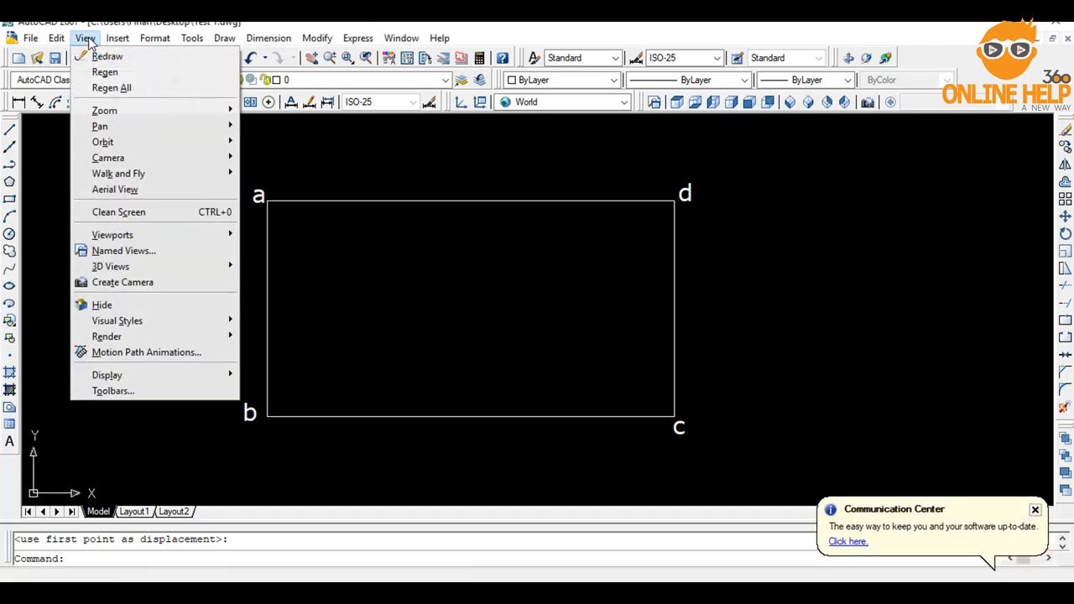
mouse_move(137, 376)
mouse_move(277, 376)
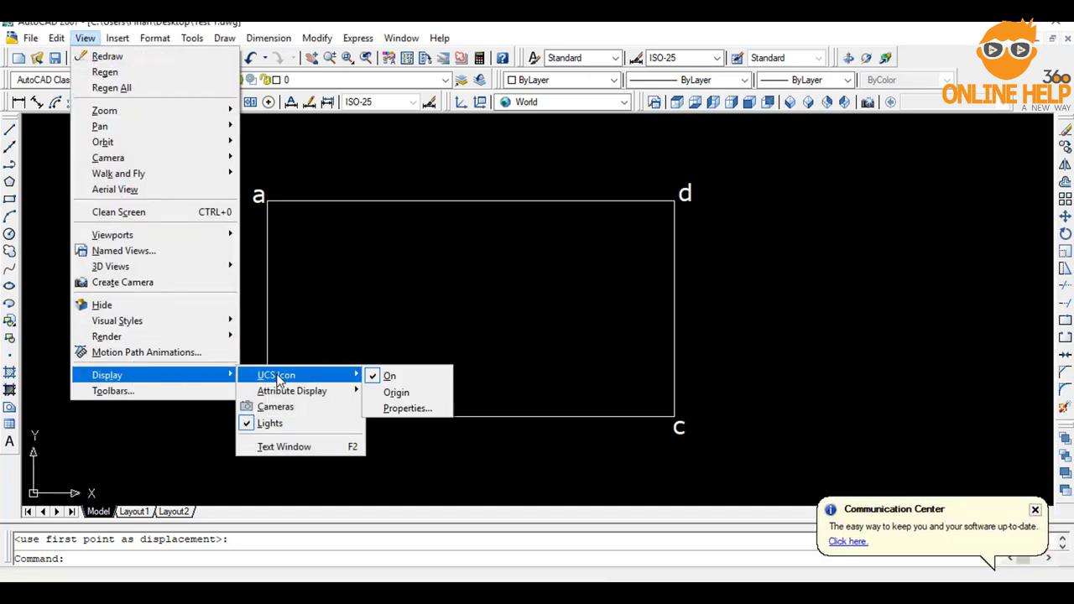
click(422, 393)
Clear the selection window over empty space and dismiss the Communication Center notice.
click(468, 329)
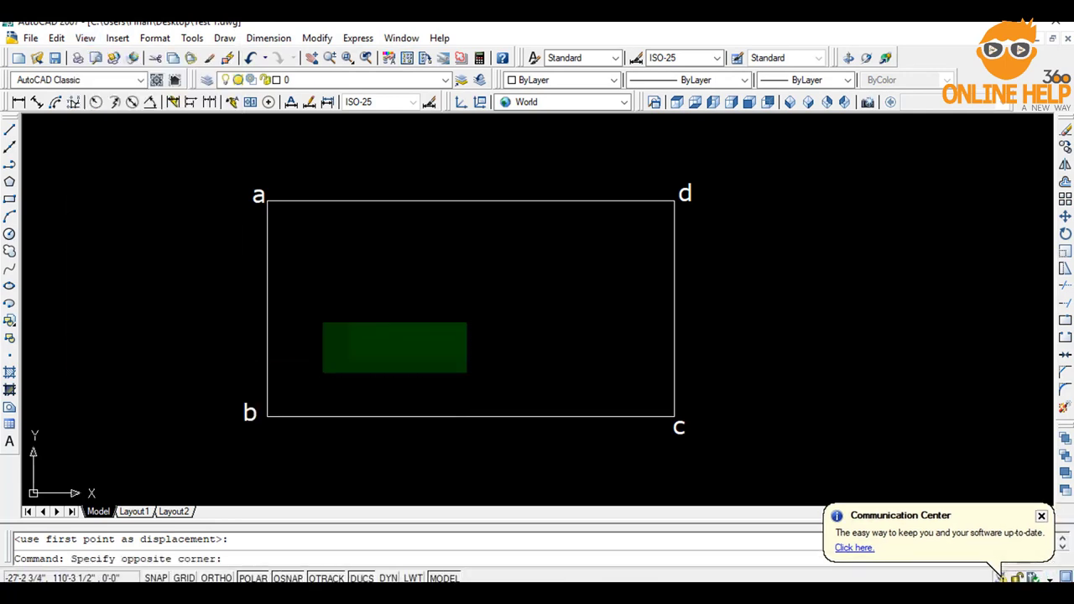
click(324, 373)
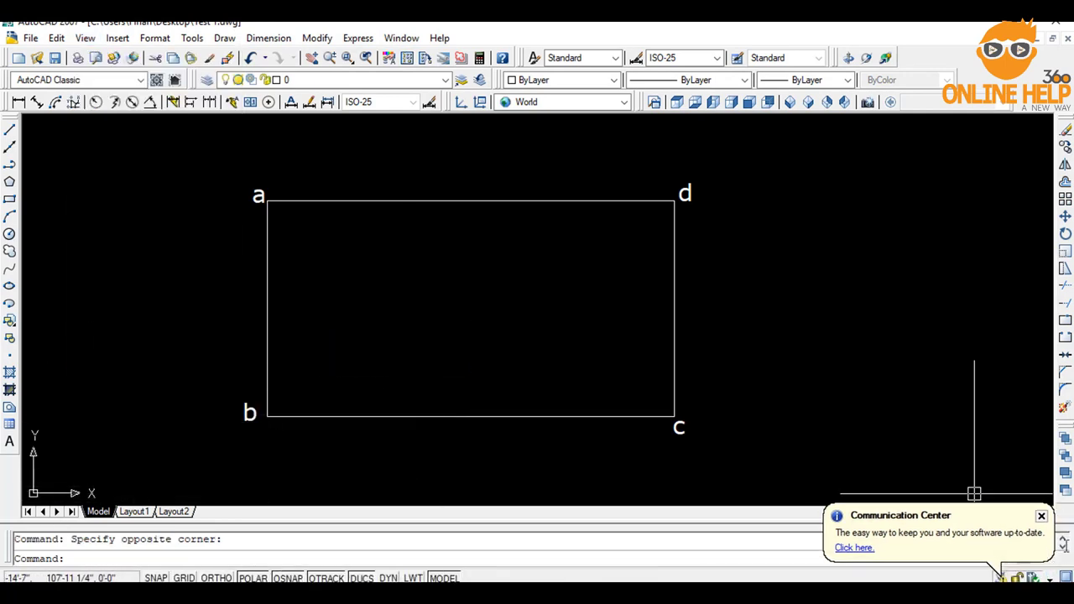
click(1042, 516)
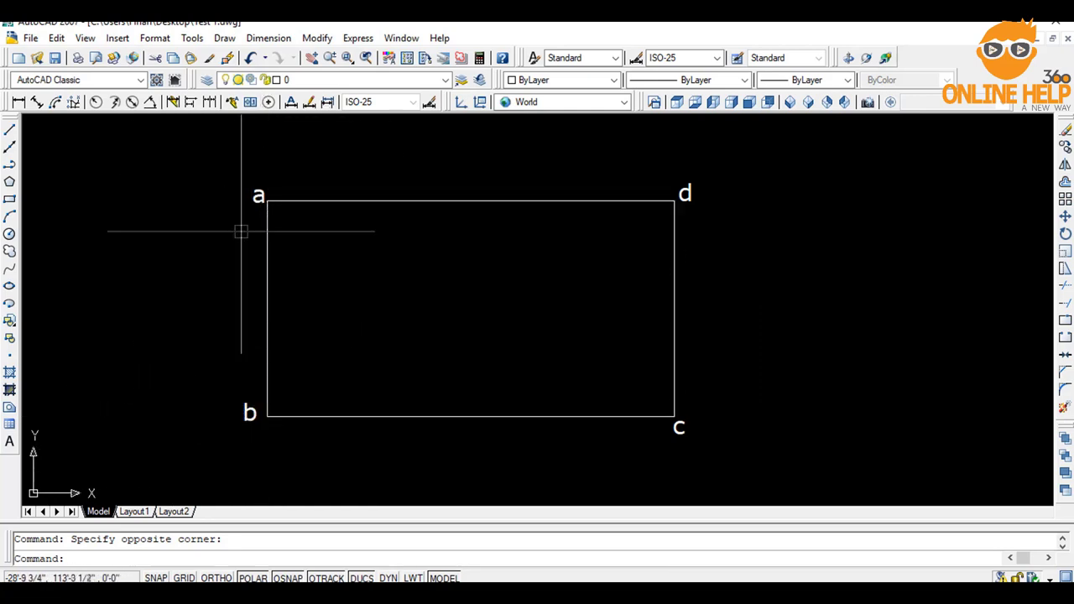
click(790, 102)
scroll(594, 313, down, 2)
middle_drag(619, 377, 583, 371)
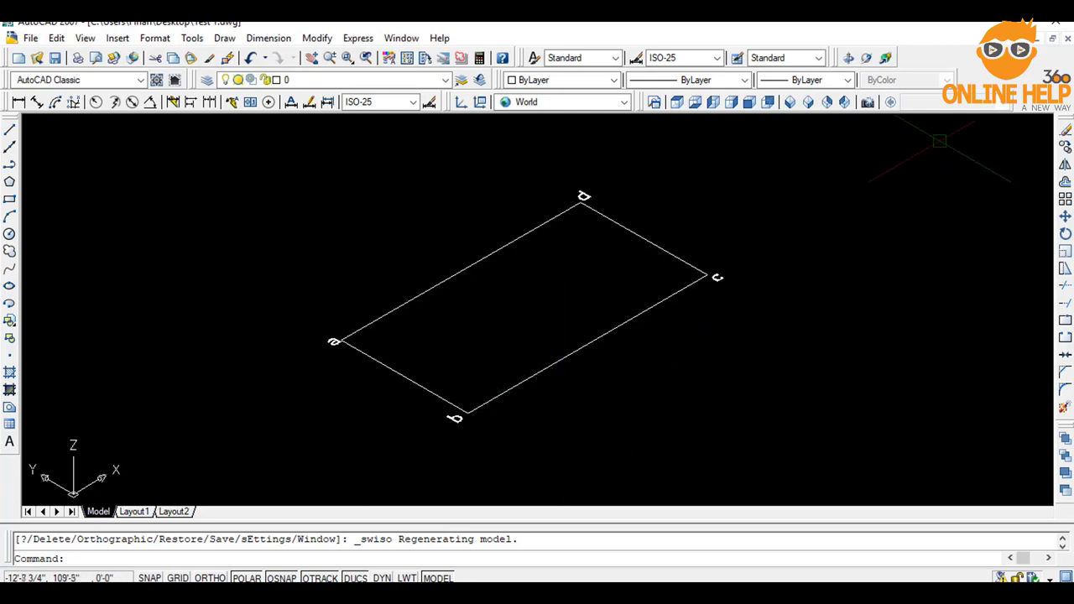
click(677, 102)
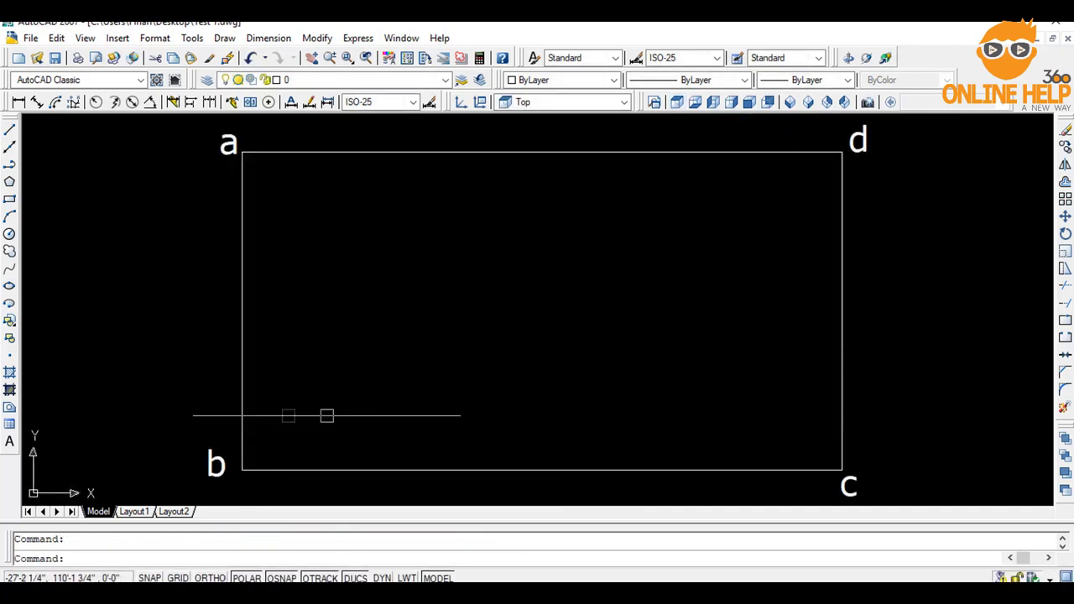
scroll(329, 416, down, 2)
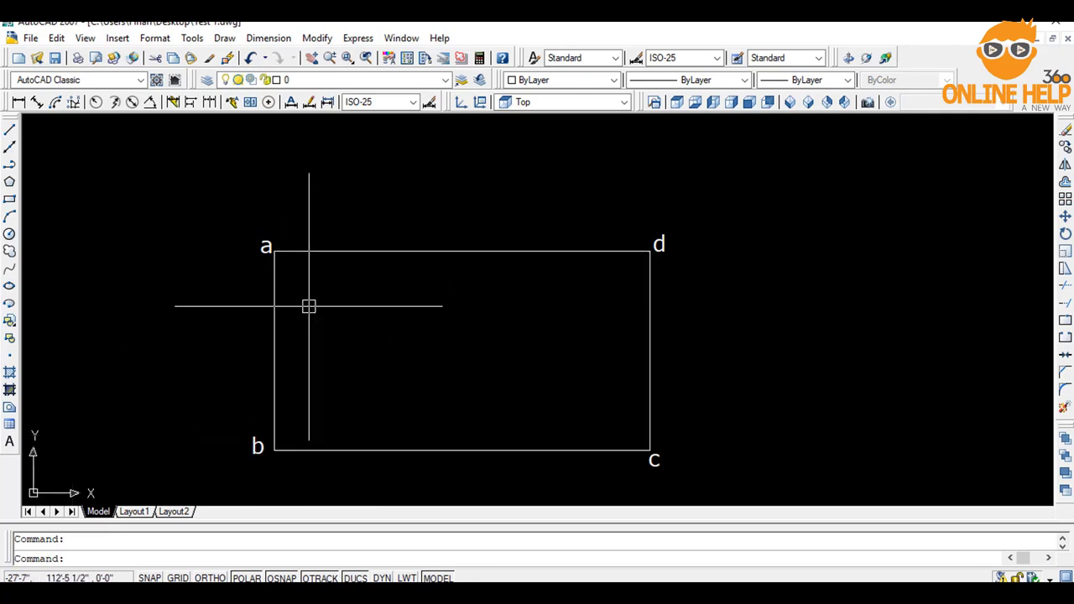
Erase rectangle a-b-c-d and its four corner labels with a crossing window.
middle_drag(388, 383, 403, 348)
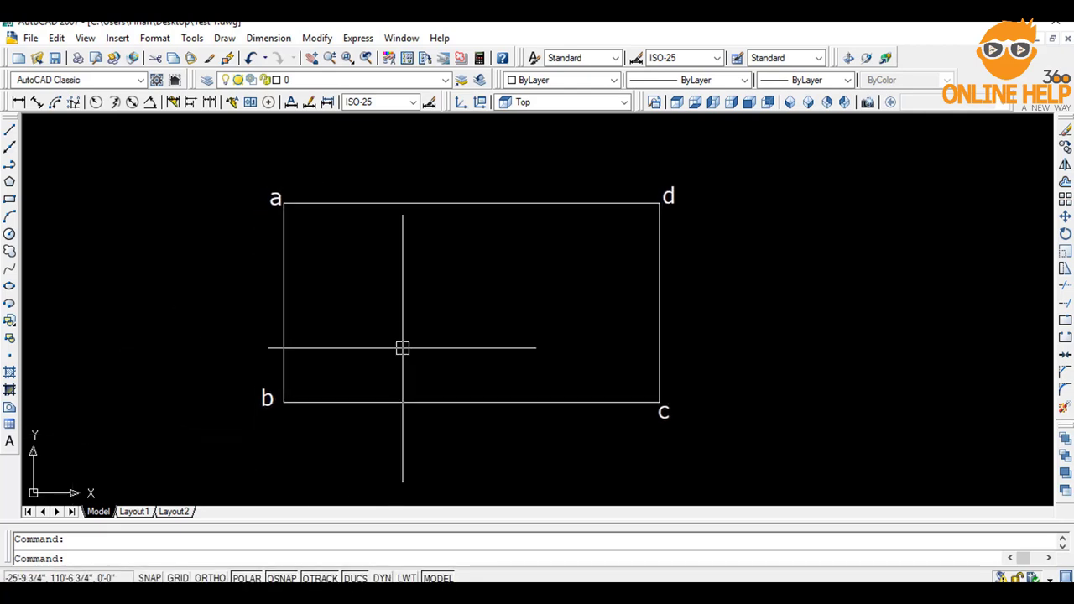
click(802, 169)
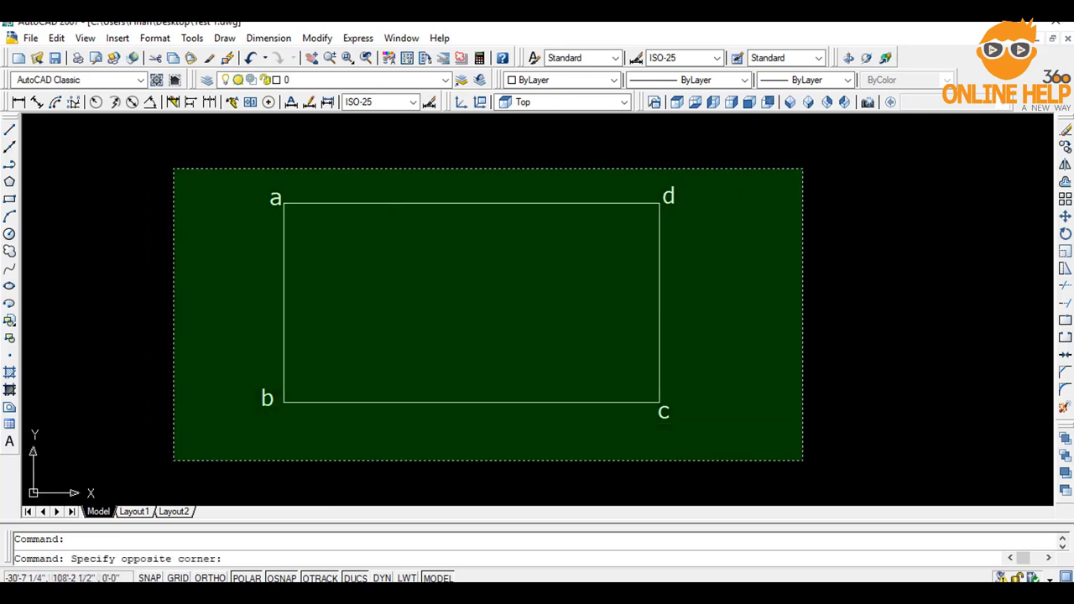
click(174, 460)
key(Delete)
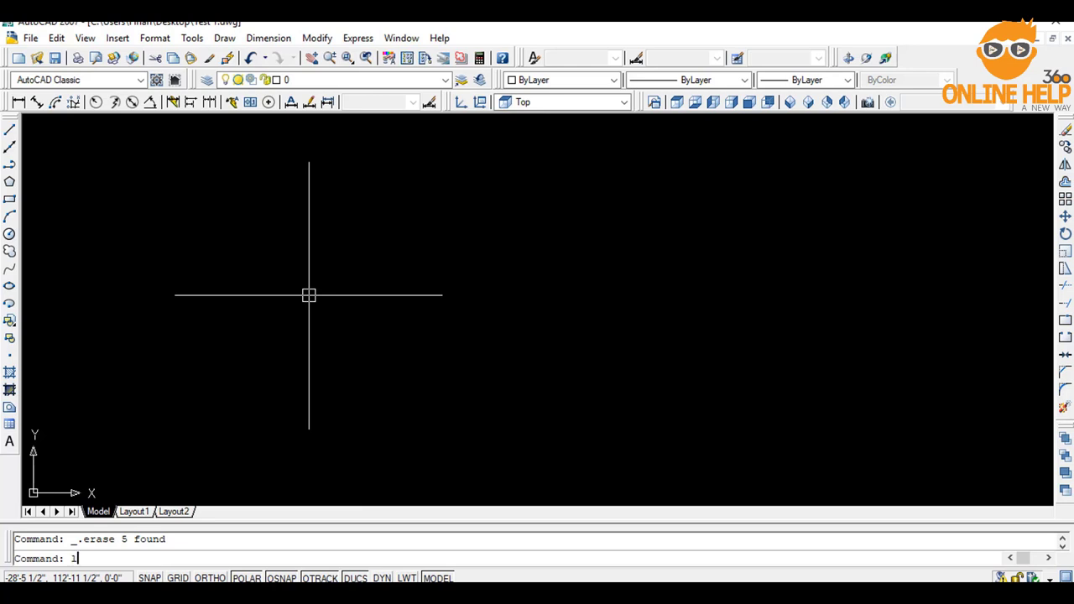
key(Return)
Draw the first criss-crossing segments of a connected zigzag line chain.
click(264, 269)
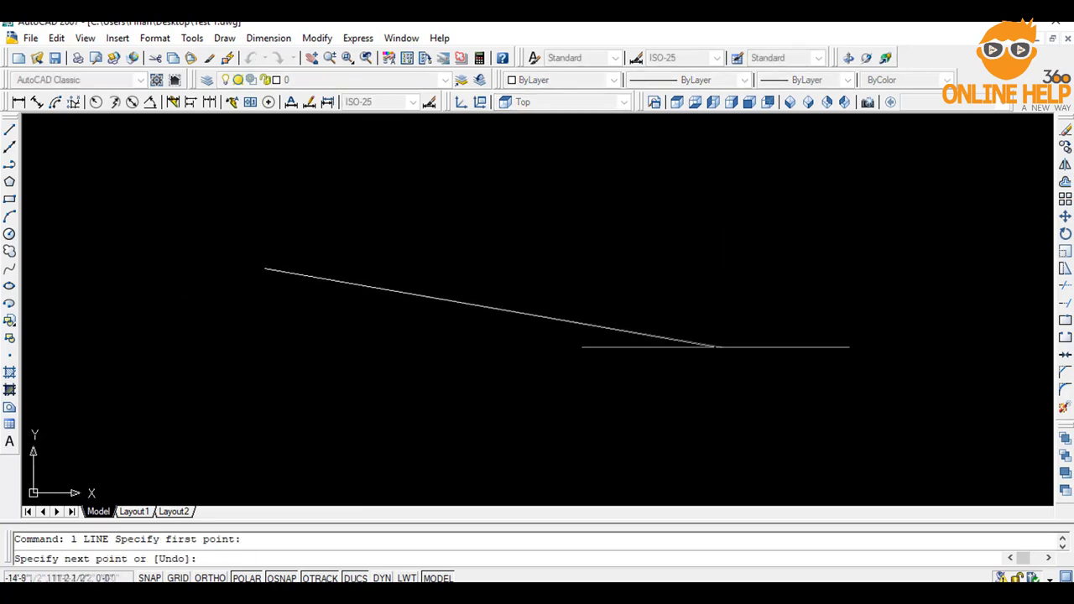
click(727, 279)
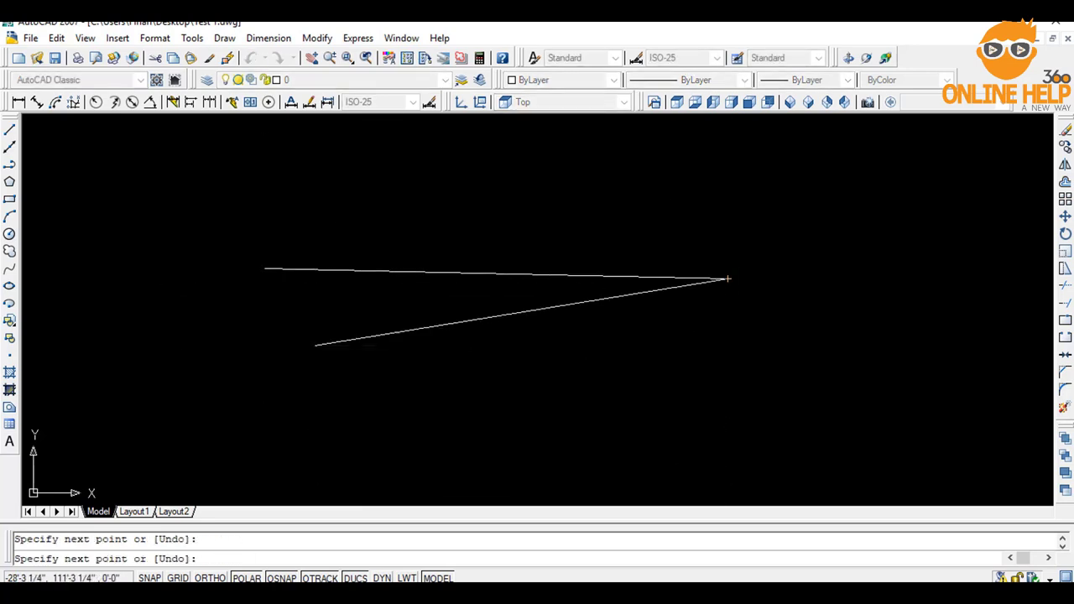
click(324, 352)
click(301, 221)
click(601, 435)
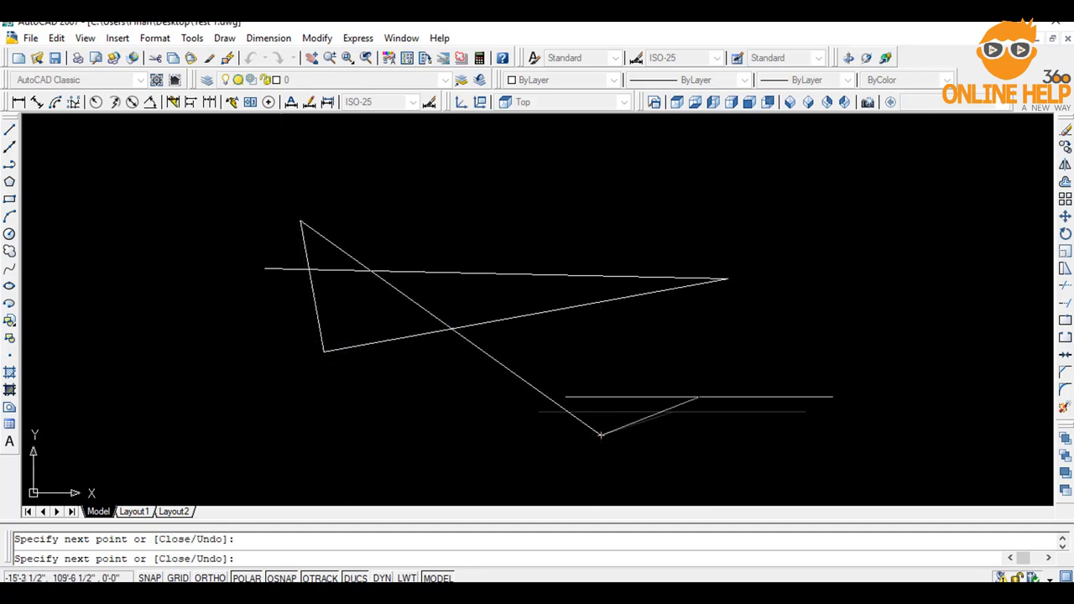
click(720, 391)
click(599, 230)
click(432, 447)
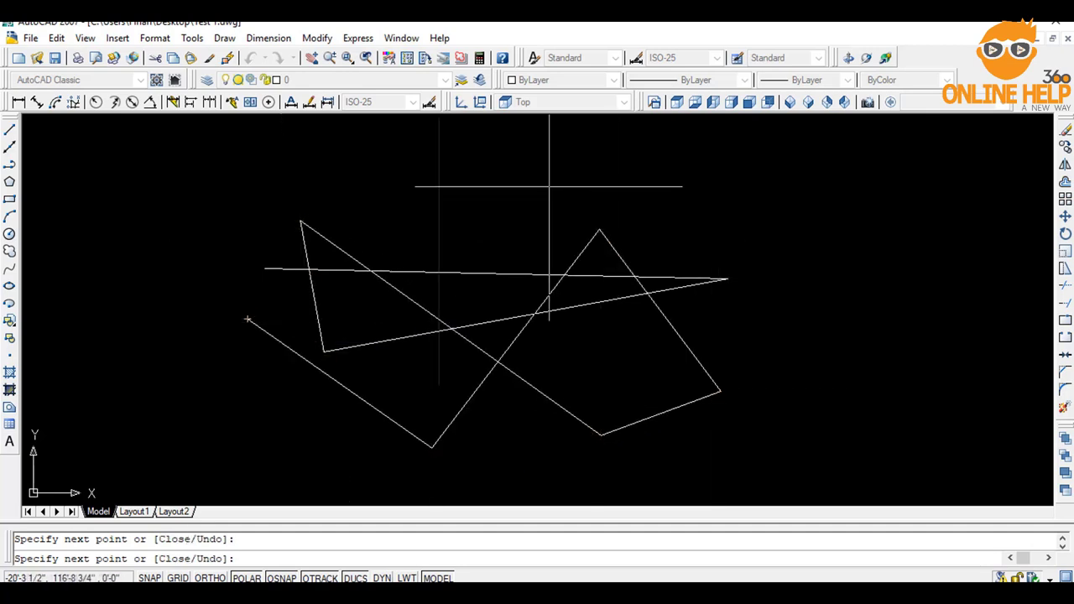
Extend the zigzag chain with seven more vertices, then end it.
click(248, 319)
click(553, 183)
click(826, 265)
click(753, 377)
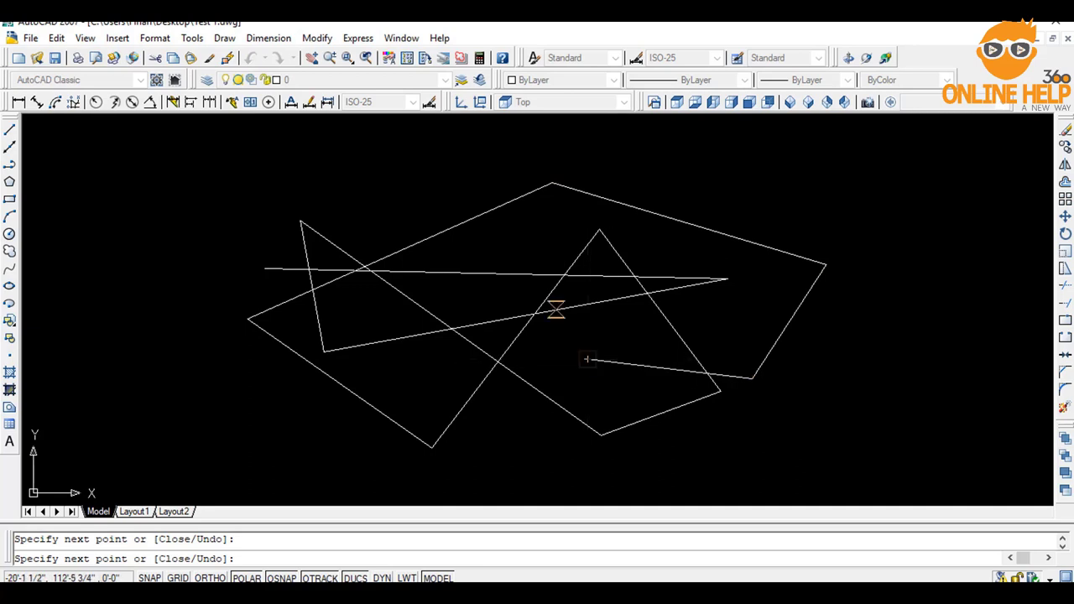
click(588, 360)
click(497, 274)
click(560, 220)
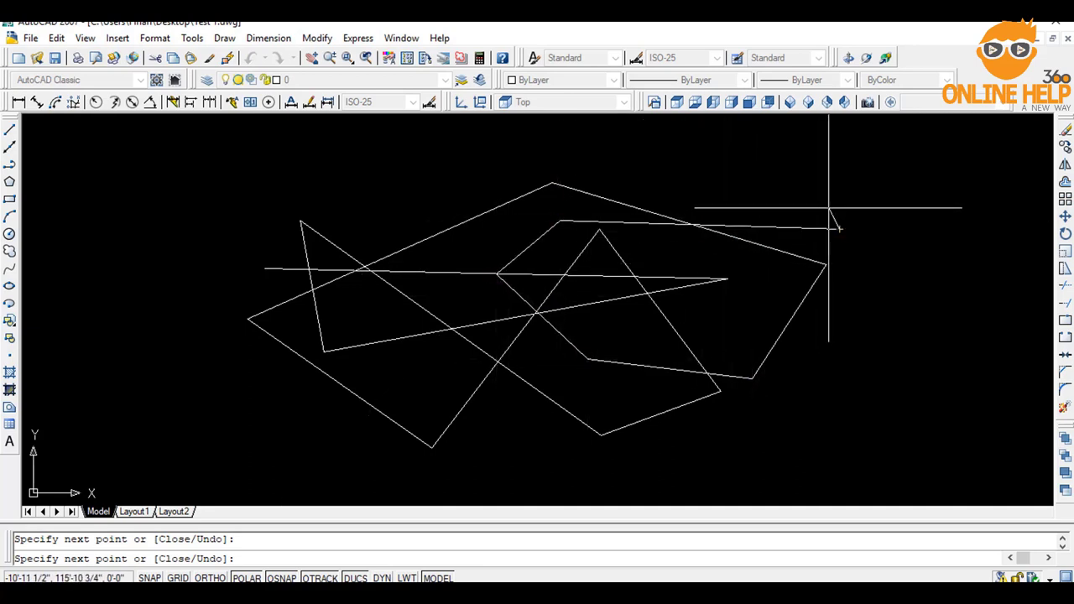
key(Escape)
Start a new LINE sequence with its first point right of the zigzag.
text(l)
key(Return)
click(874, 249)
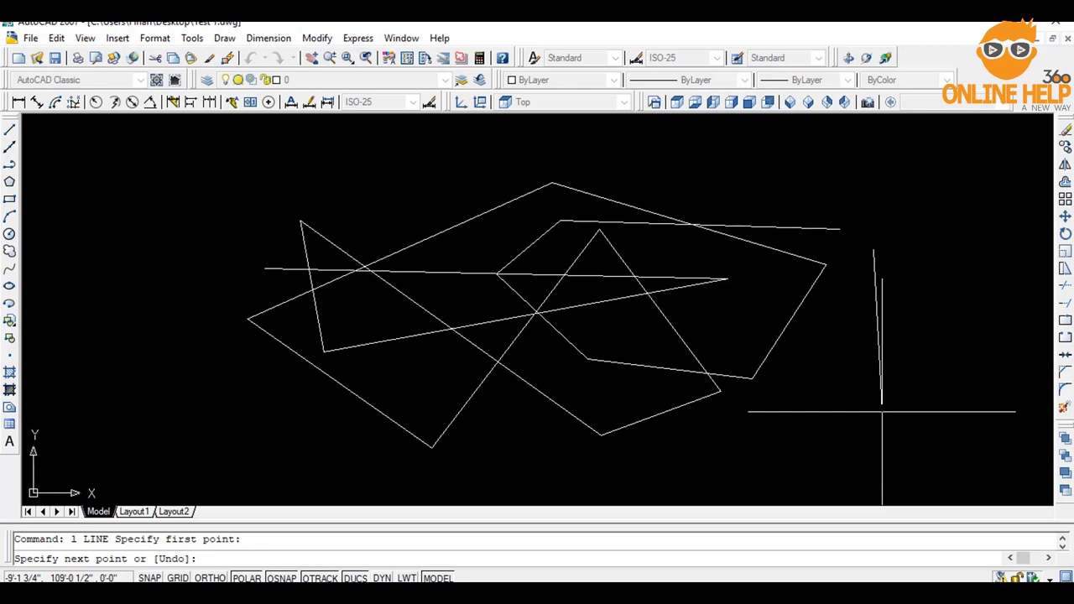
With Ortho on, draw a closed stepped outline of right-angled lines back to the start.
click(210, 579)
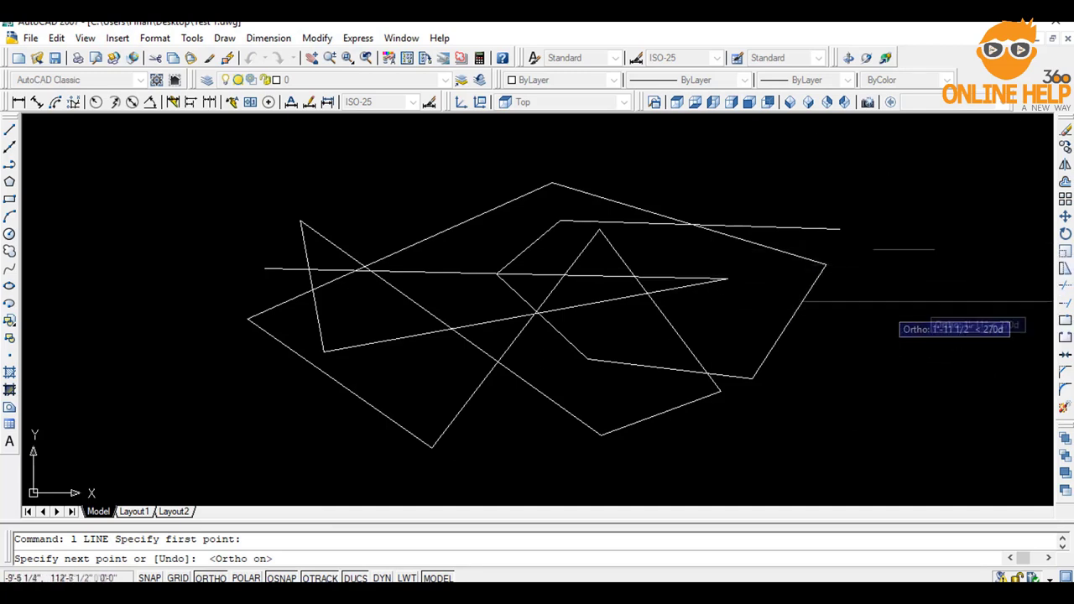
click(873, 316)
click(1003, 316)
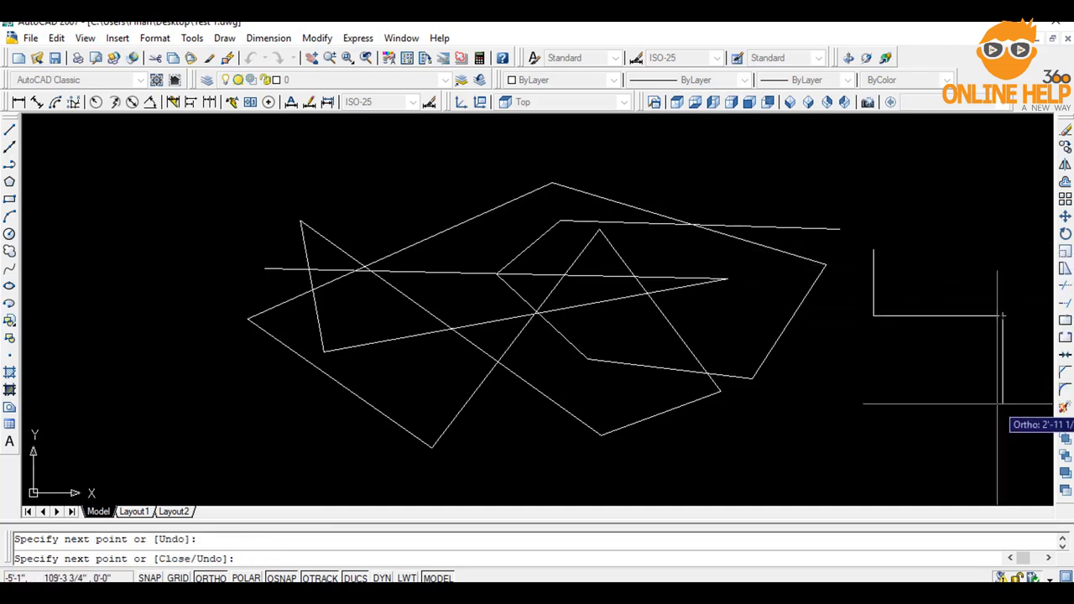
click(1003, 404)
click(870, 403)
click(816, 403)
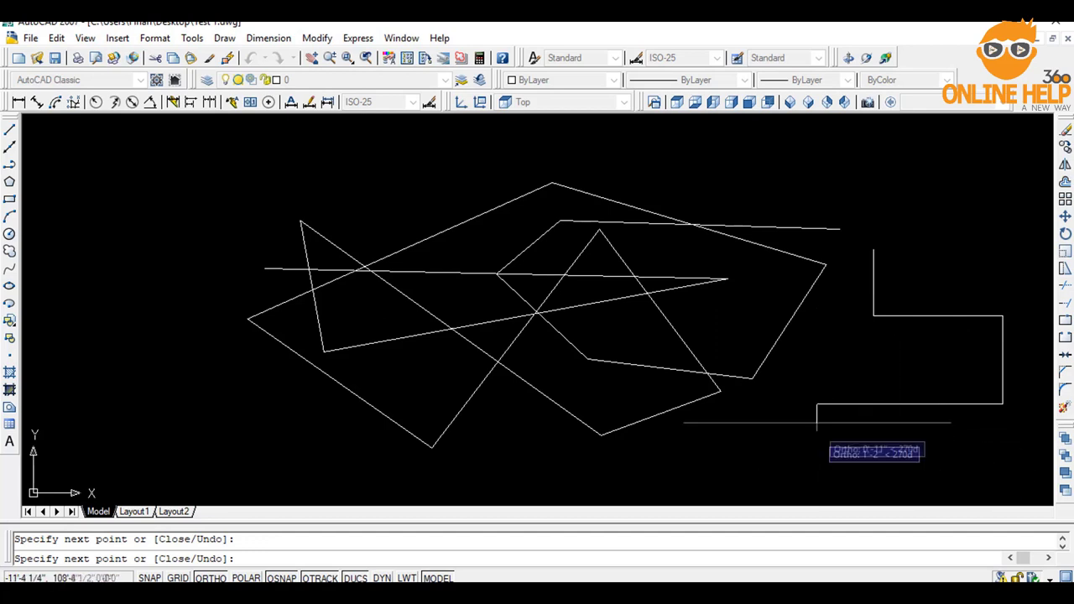
click(816, 348)
click(942, 349)
click(942, 244)
click(874, 250)
key(Escape)
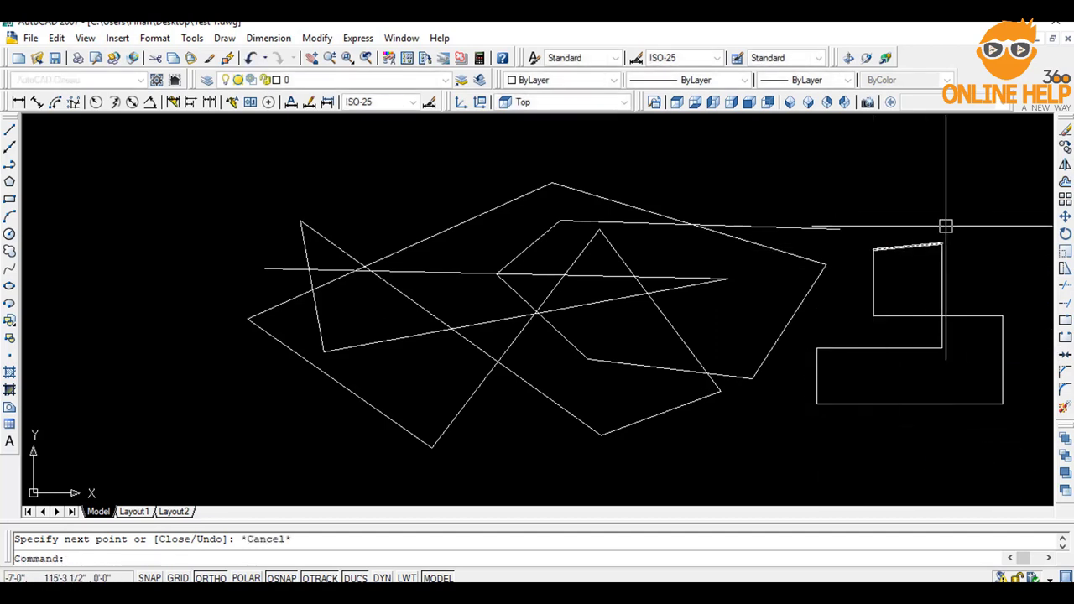
Erase the stepped outline, then window-select and erase all remaining zigzag lines.
click(985, 225)
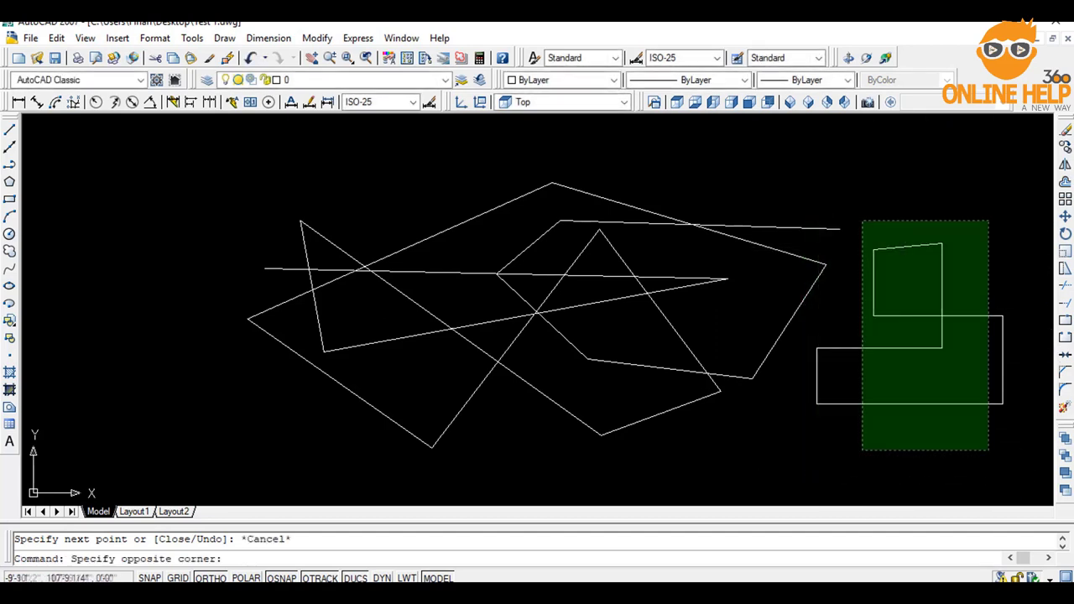
click(856, 461)
key(Delete)
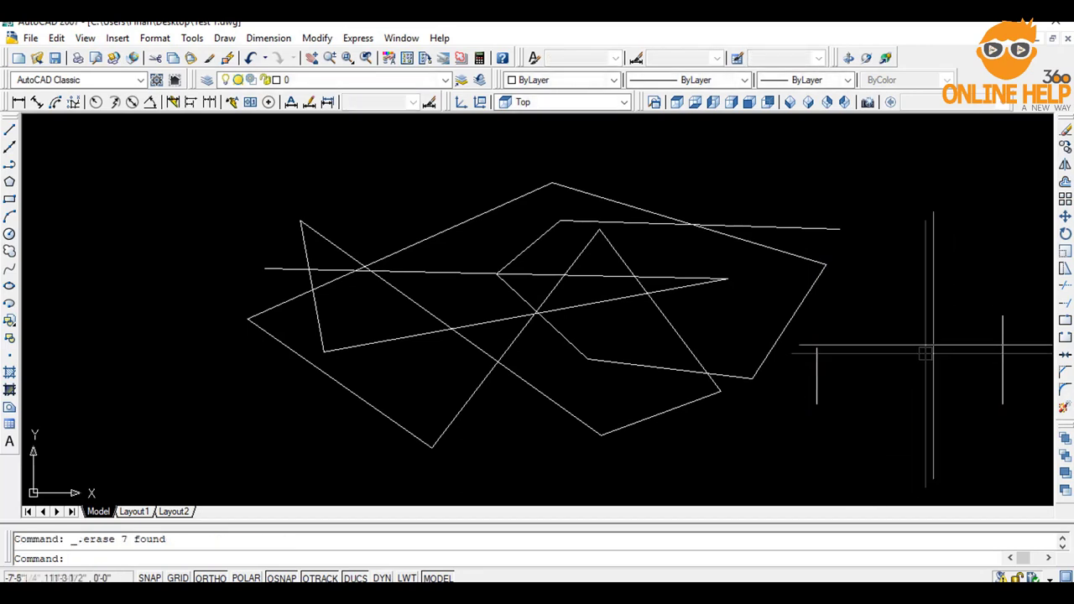
click(1029, 205)
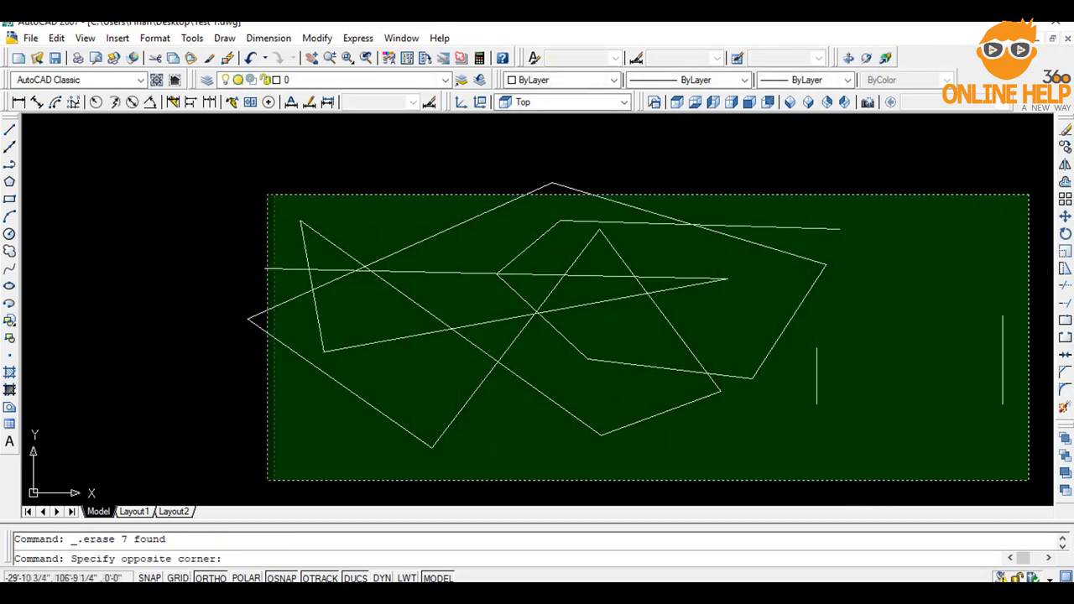
click(253, 479)
key(Delete)
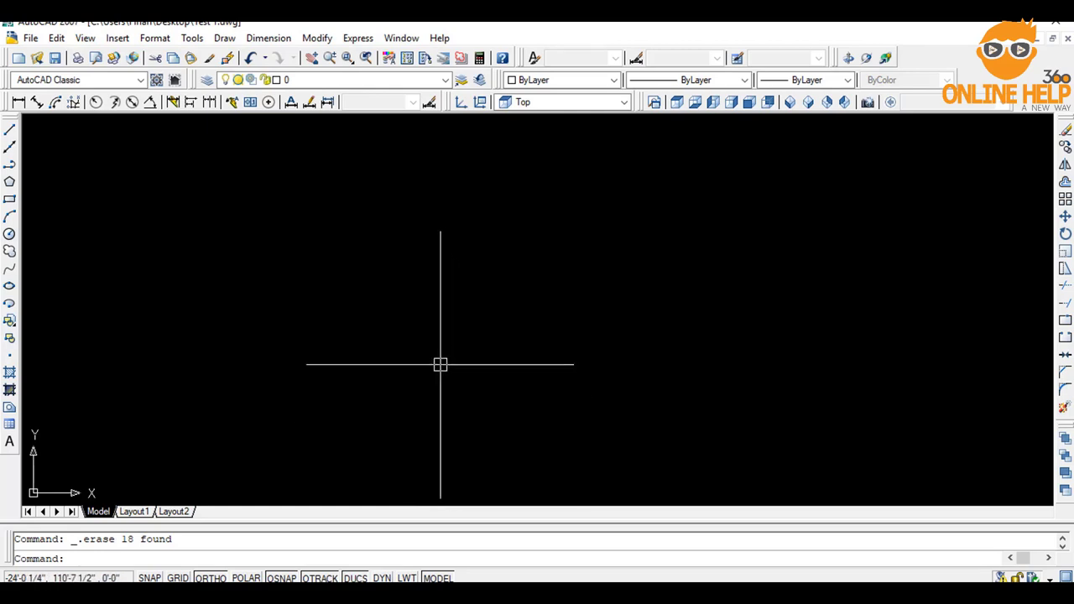
Draw one vertical line with the LINE command and pan the view slightly right.
text(l)
key(Return)
click(303, 244)
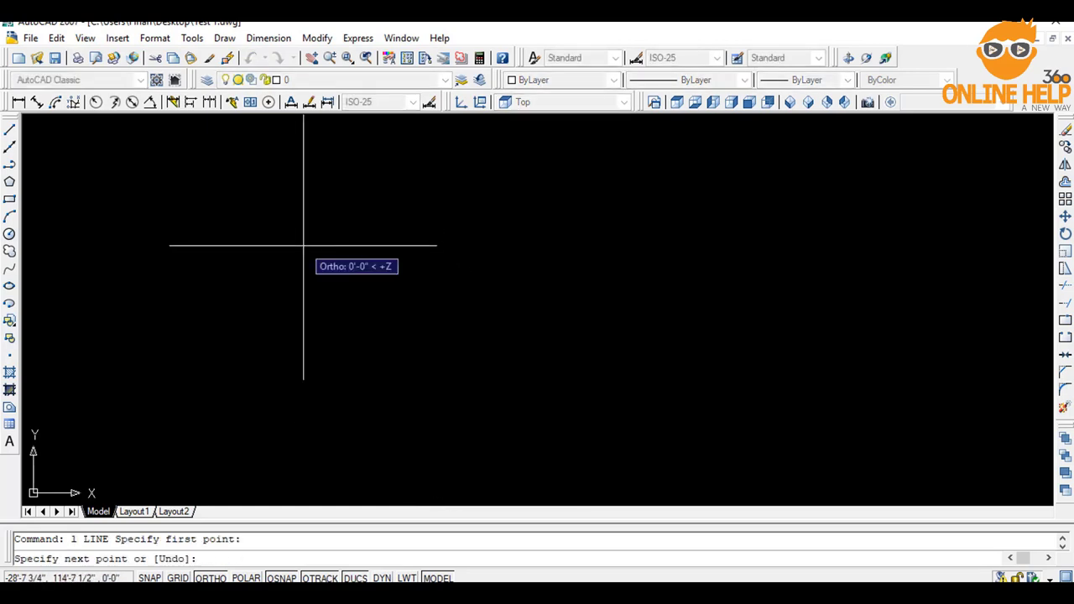
click(303, 362)
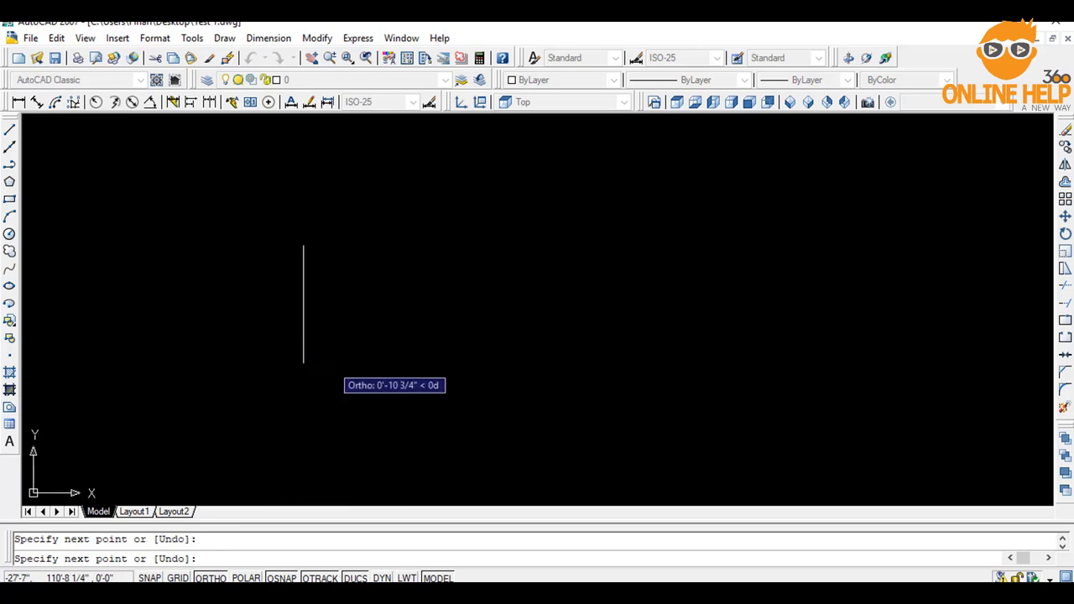
key(Escape)
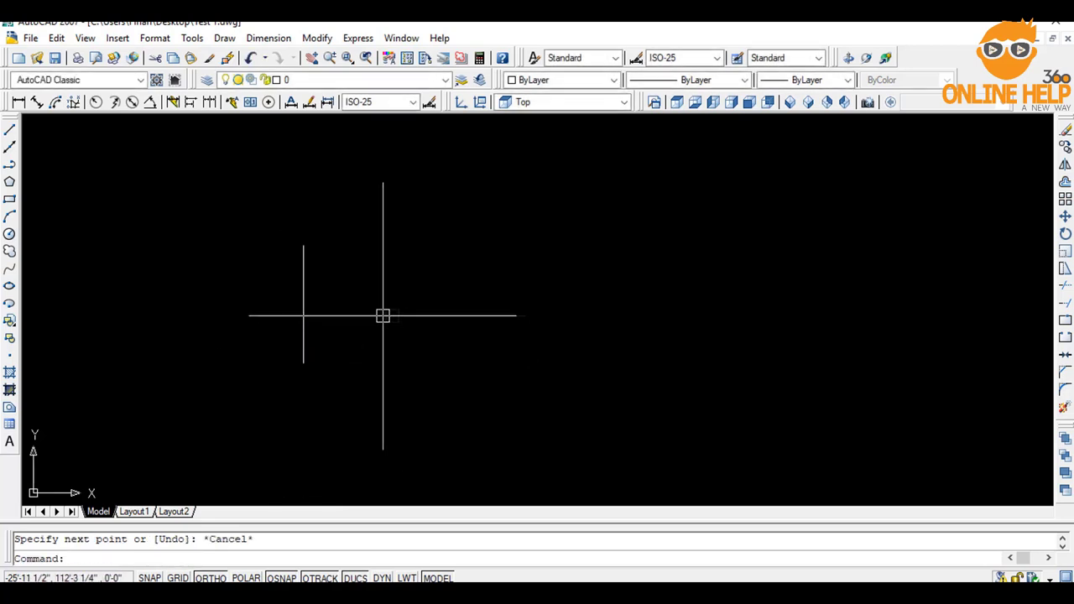
middle_drag(426, 316, 475, 315)
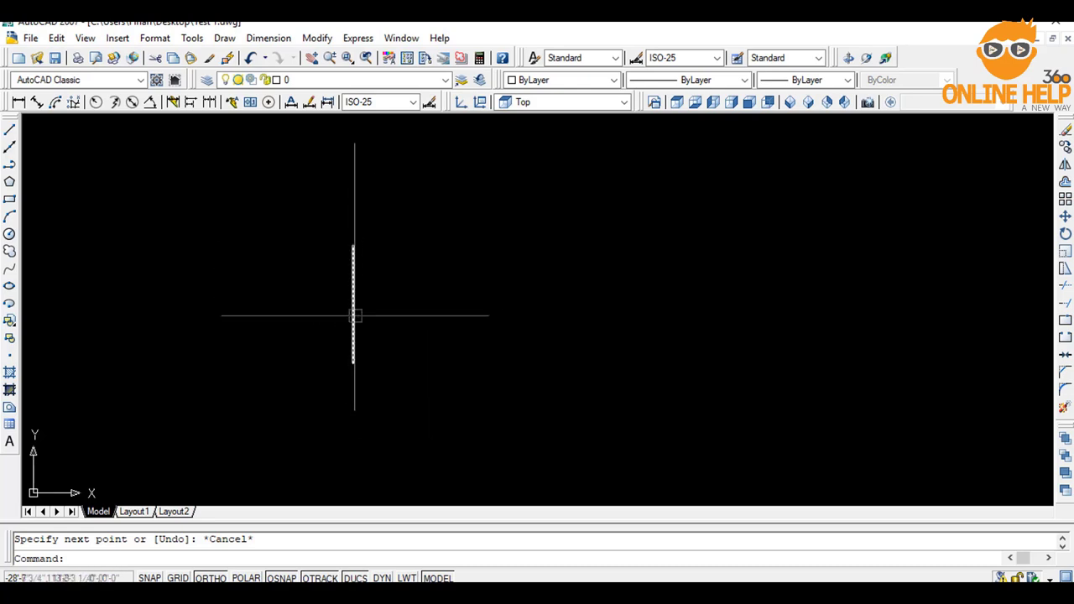
Offset the vertical line 5 units to its right side.
text(o)
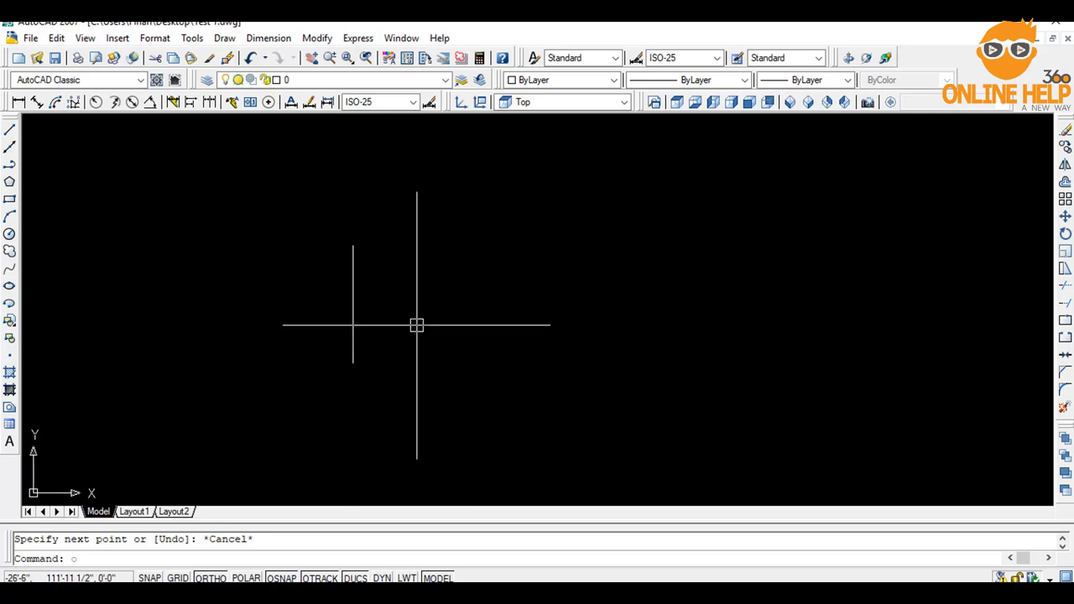
key(Return)
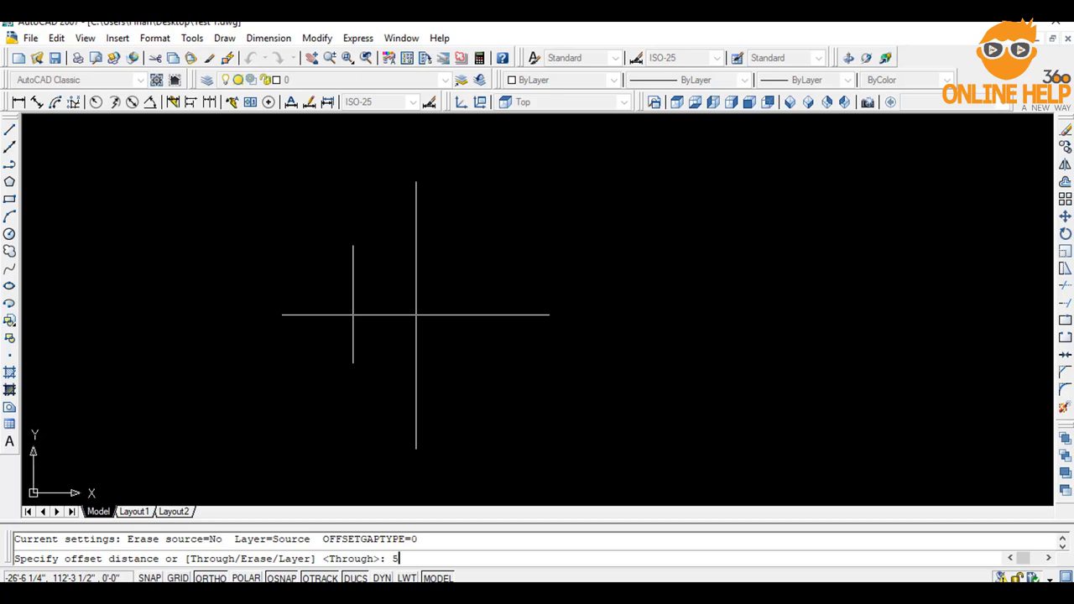
key(Return)
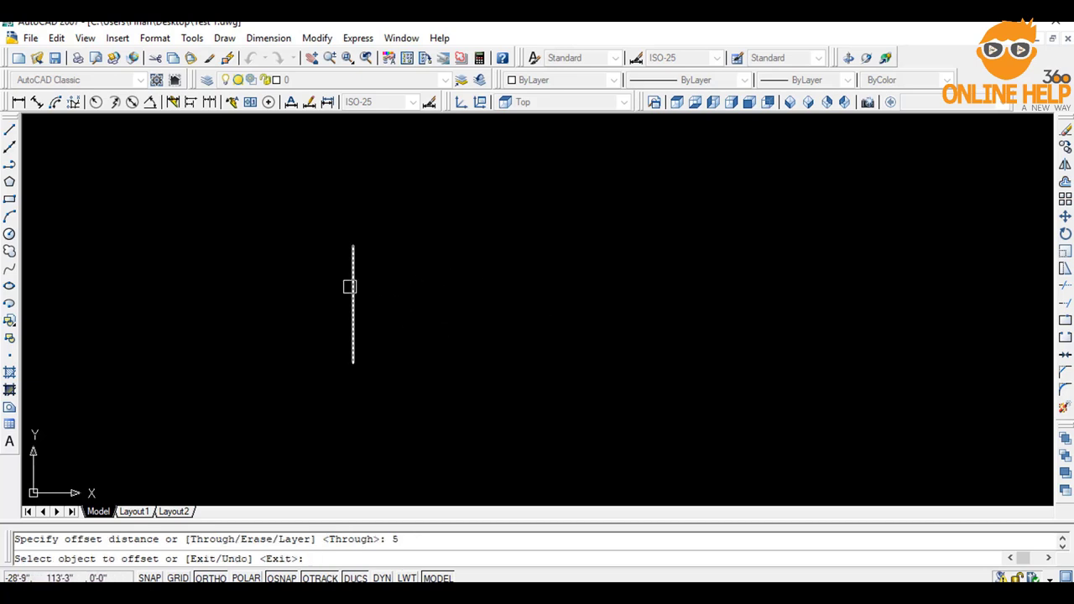
click(351, 287)
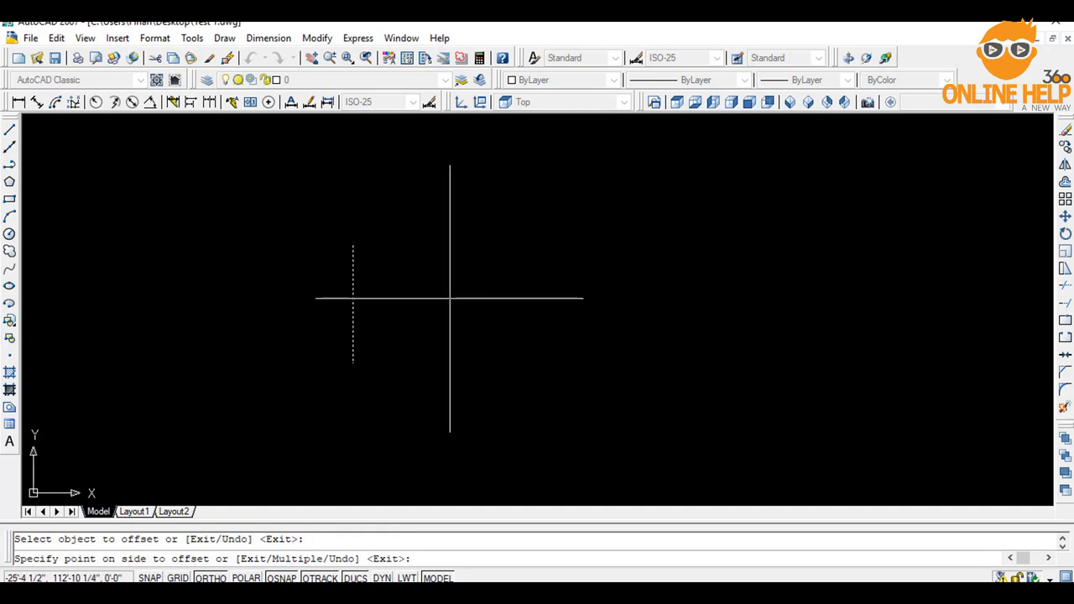
click(450, 298)
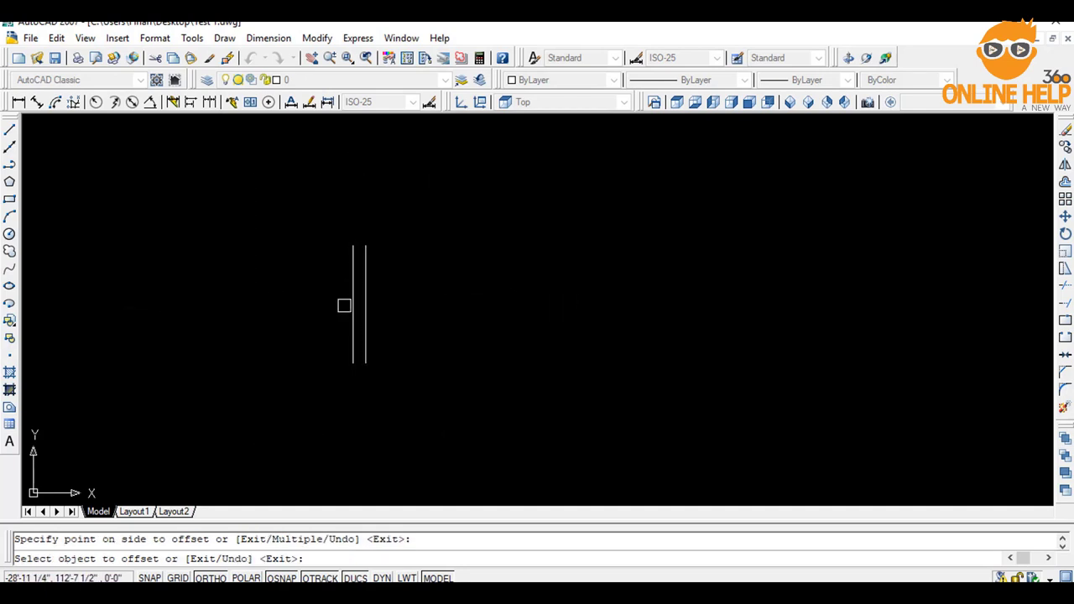
scroll(344, 305, up, 5)
scroll(453, 276, down, 4)
middle_drag(398, 282, 498, 304)
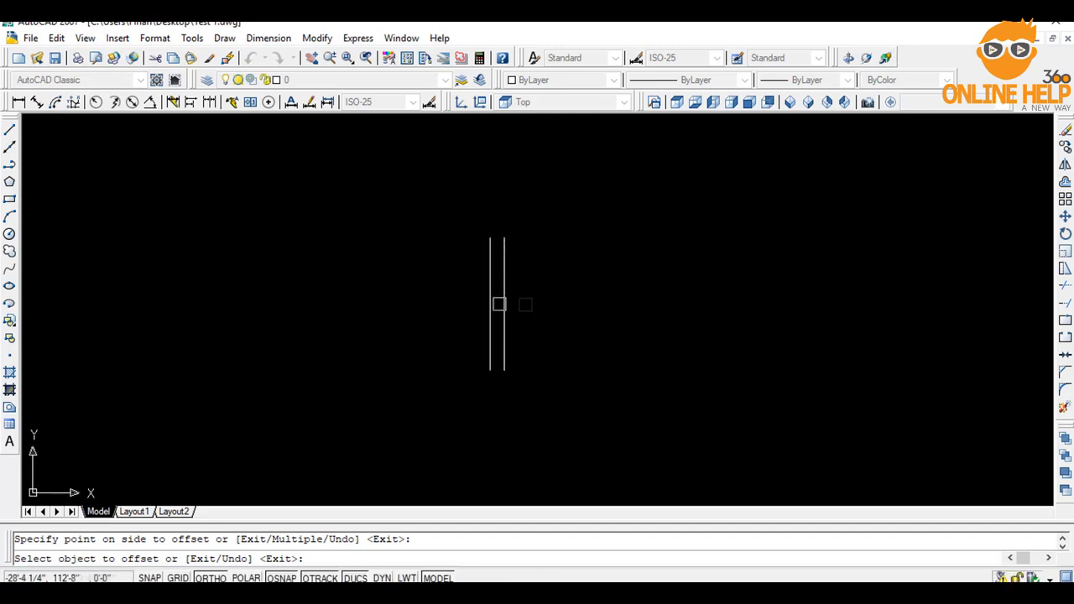
key(Escape)
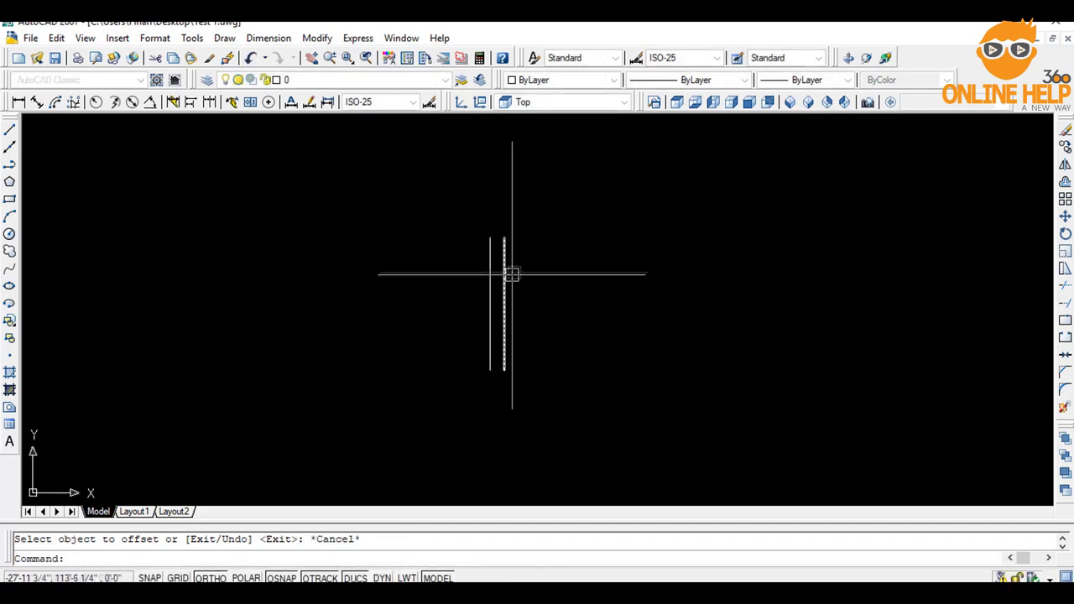
scroll(509, 243, up, 2)
scroll(556, 310, up, 2)
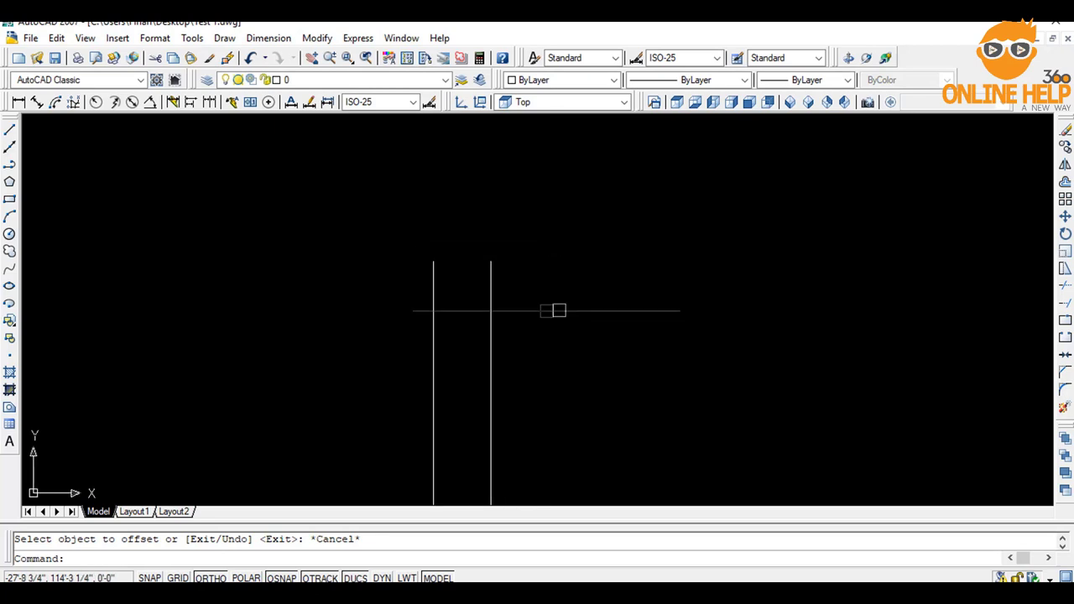
mouse_move(557, 309)
middle_down()
mouse_move(592, 288)
mouse_move(580, 285)
middle_up()
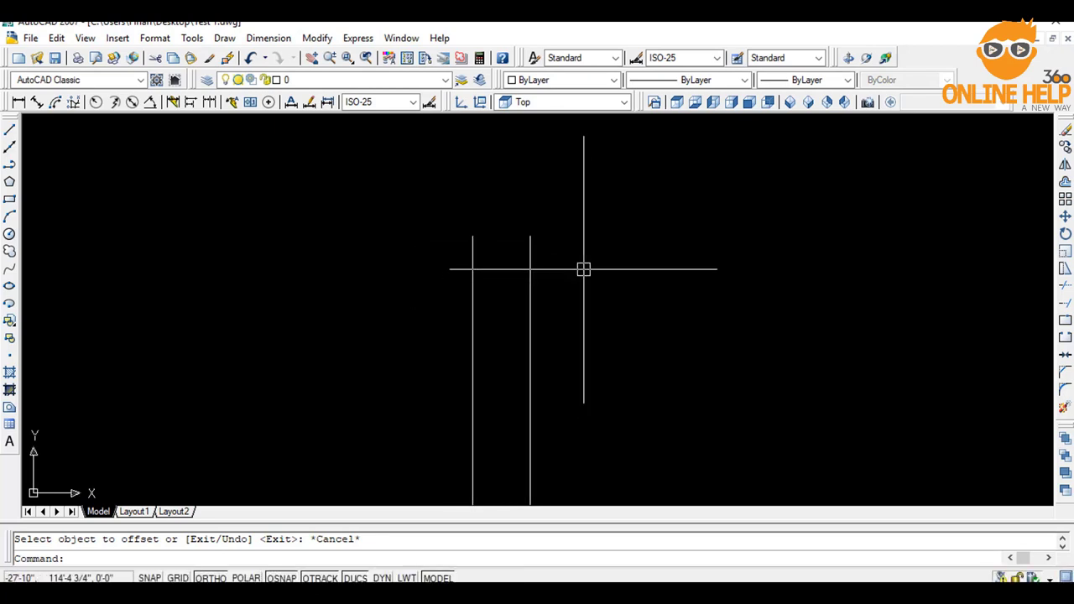
click(19, 104)
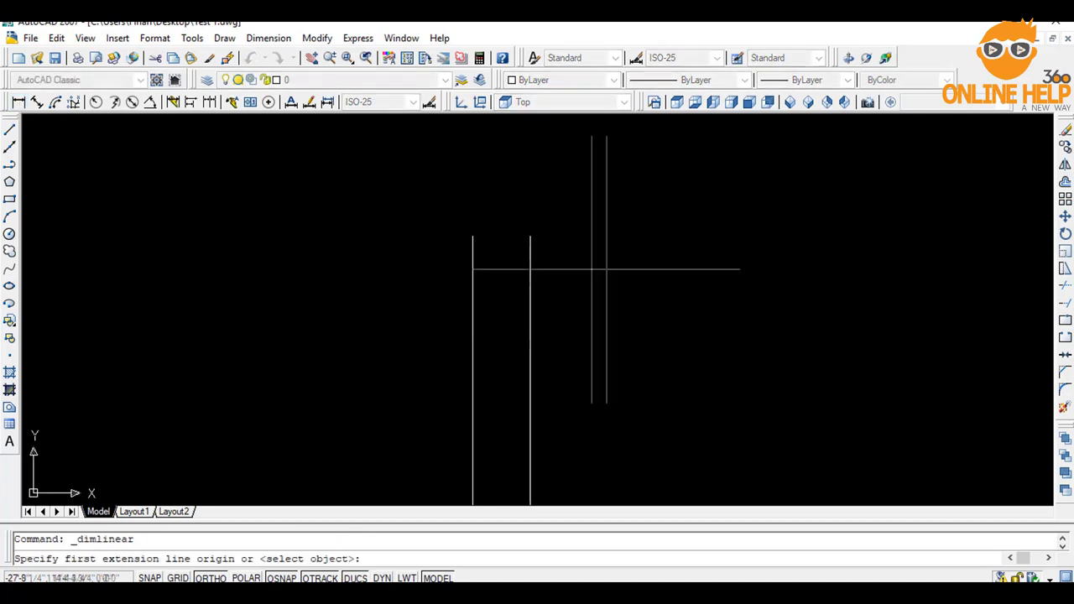
click(473, 236)
click(529, 236)
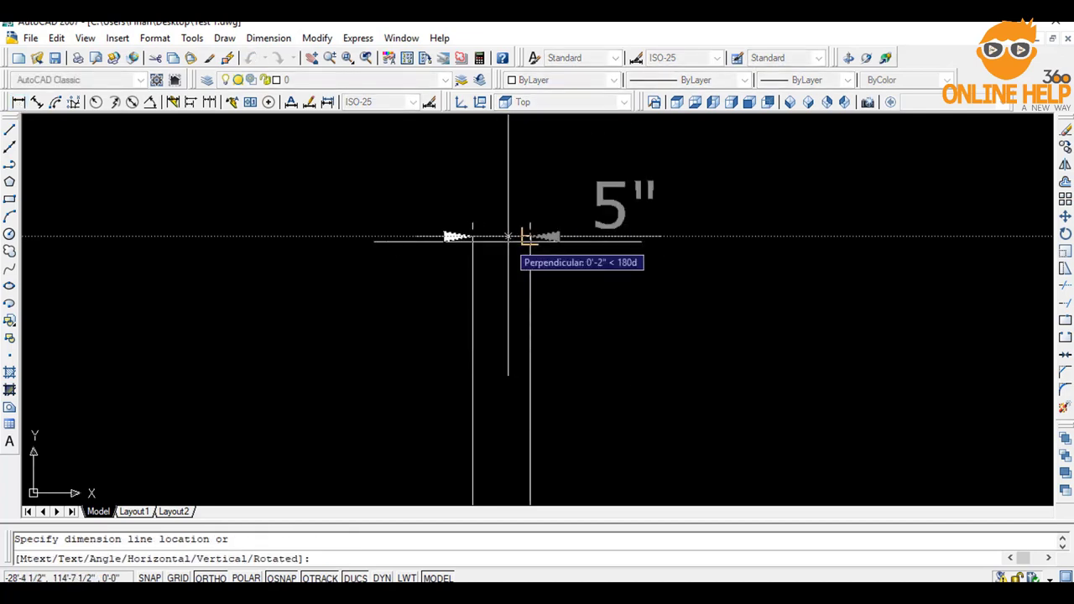
click(530, 236)
scroll(613, 219, up, 4)
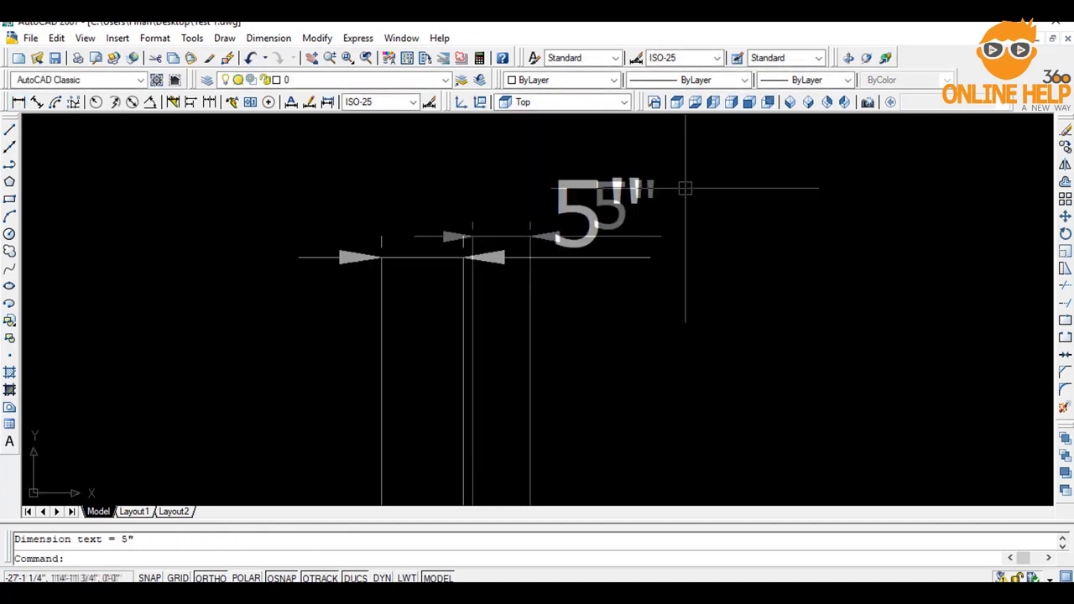
scroll(613, 219, down, 4)
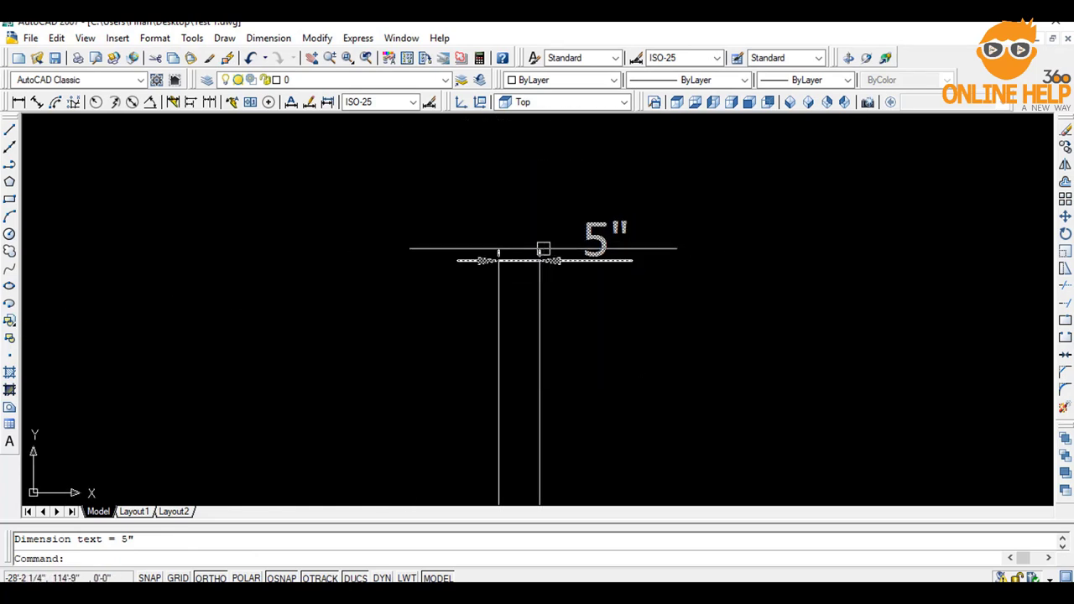
click(592, 232)
key(Delete)
Undo the last erase and window-select the top line.
scroll(576, 260, down, 3)
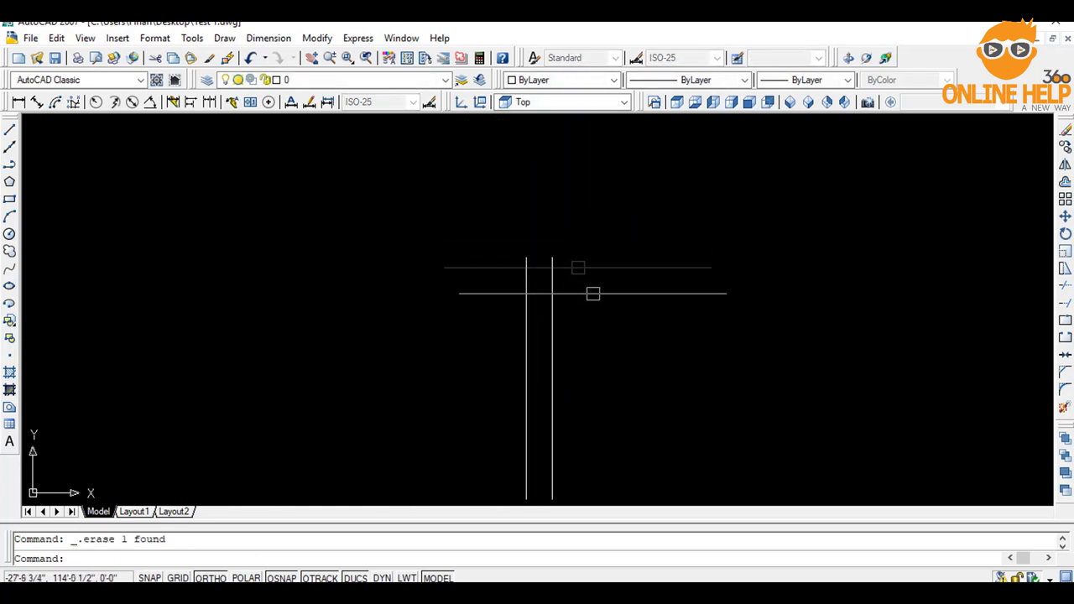
key(ctrl+z)
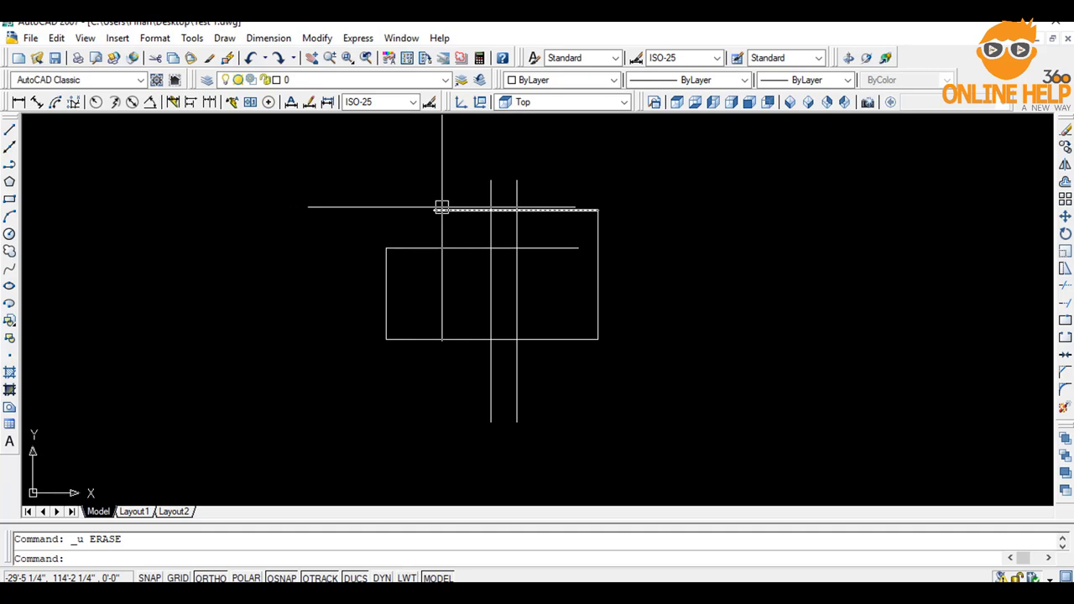
click(465, 169)
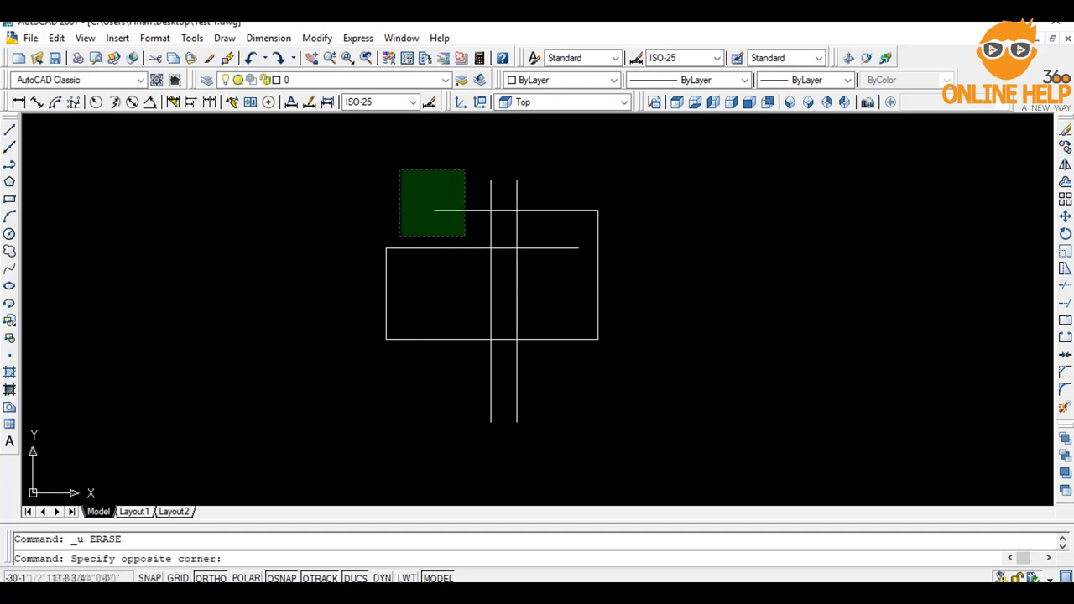
click(400, 236)
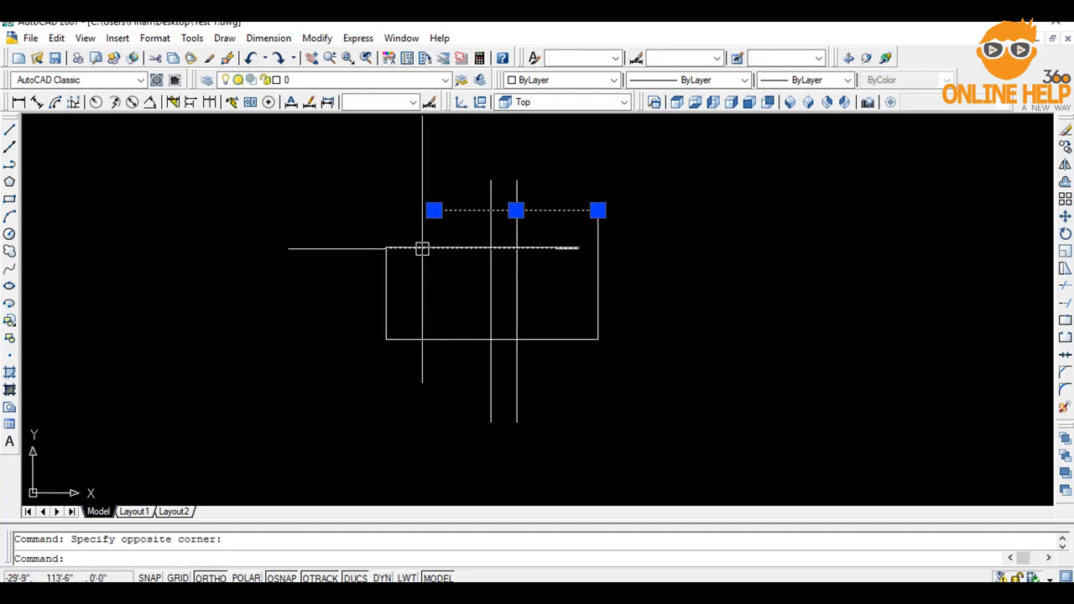
scroll(423, 246, up, 5)
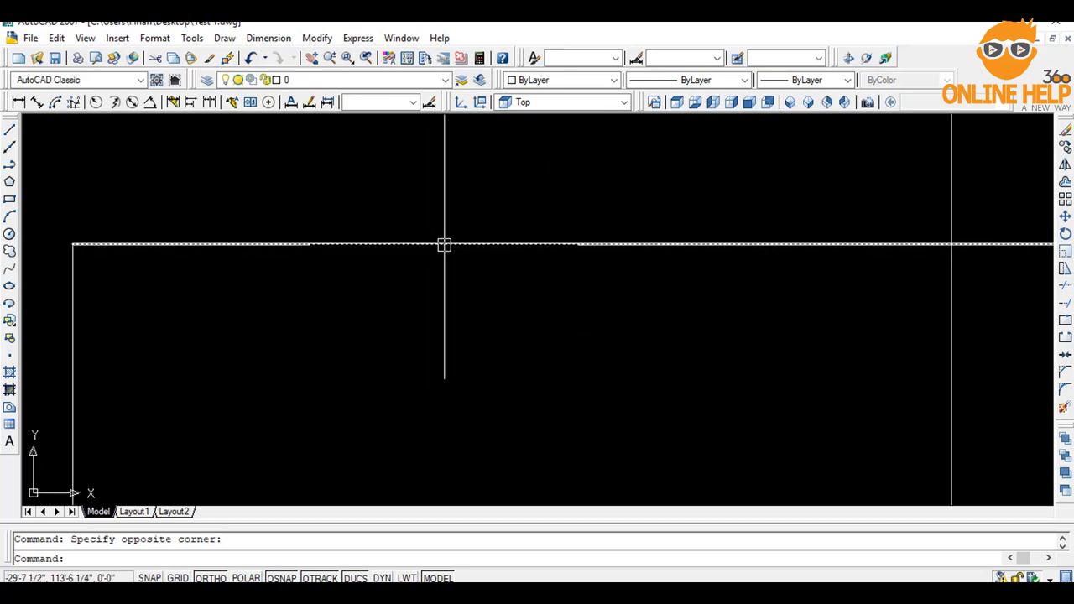
Add the rectangle's top edge, erase both rectangles, then undo the erase.
click(443, 243)
scroll(381, 306, down, 5)
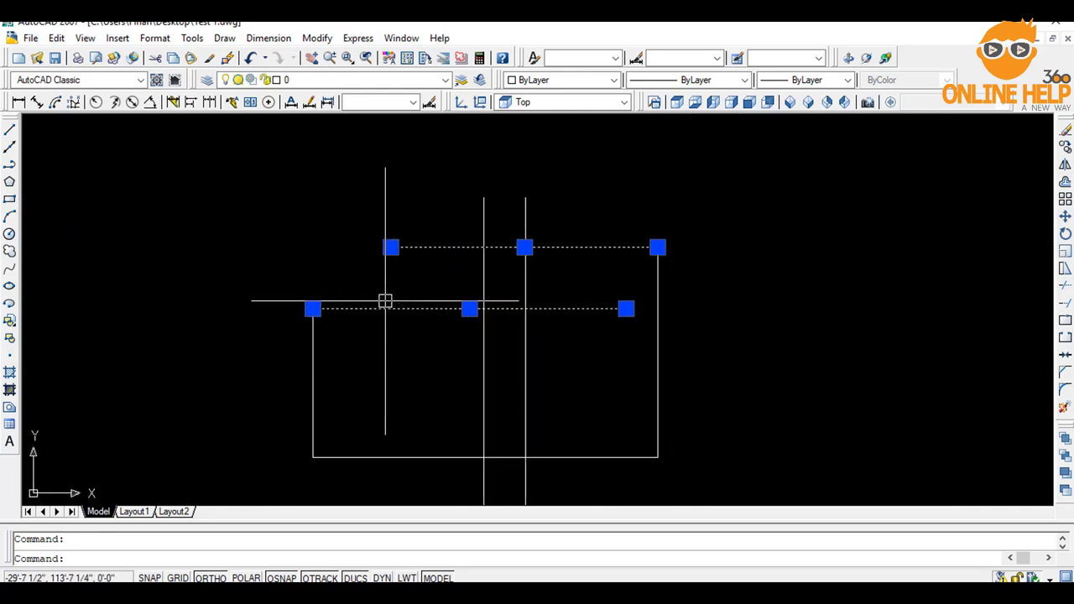
key(Delete)
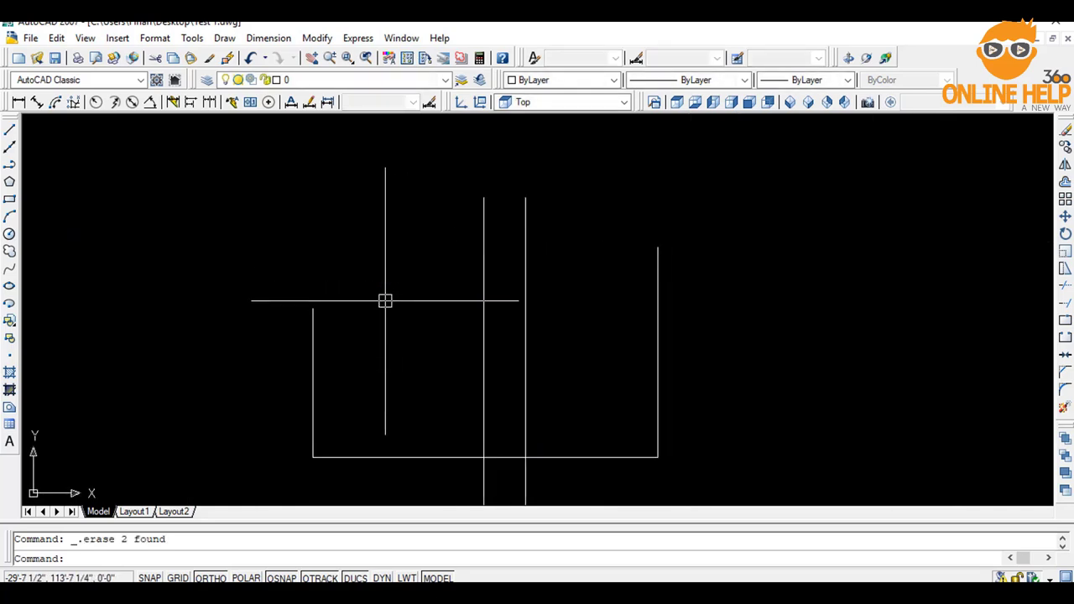
key(ctrl+z)
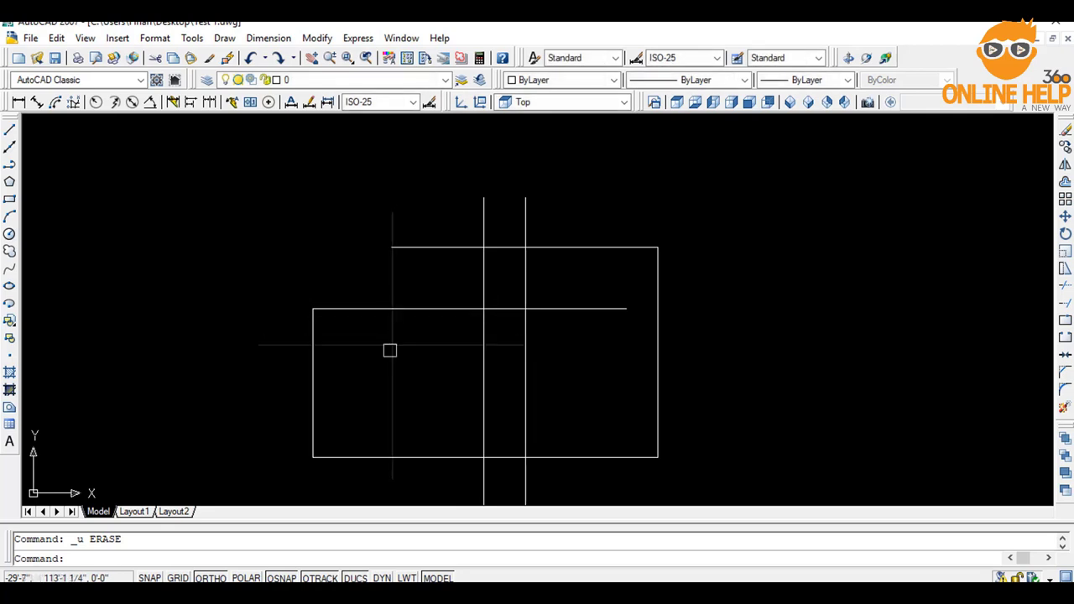
mouse_move(398, 317)
middle_down()
mouse_move(404, 275)
mouse_move(435, 269)
middle_up()
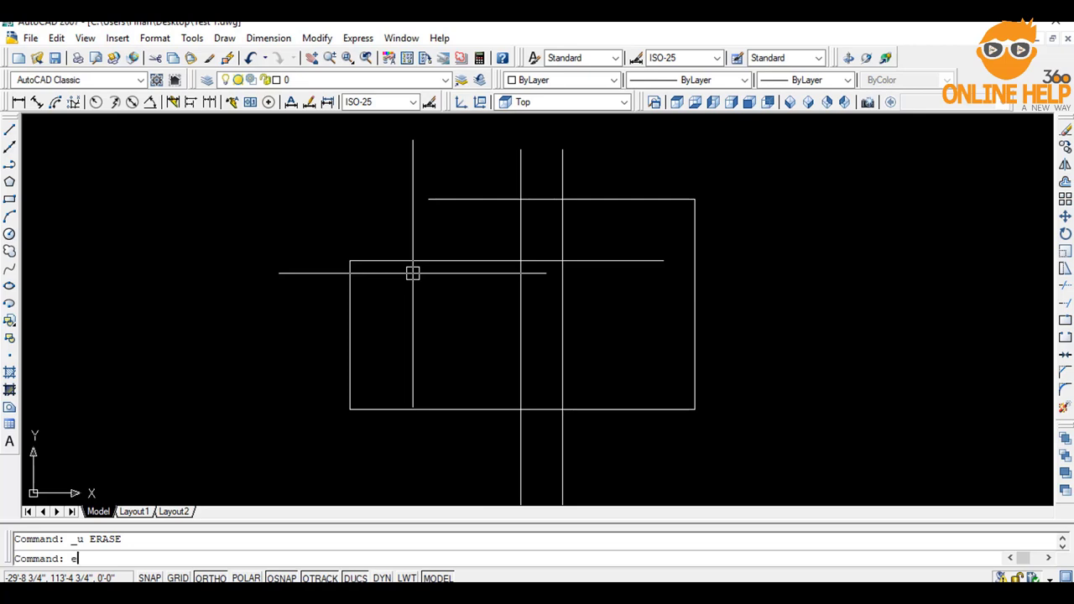
Erase the right vertical line, then window-select and delete the other vertical line.
key(Return)
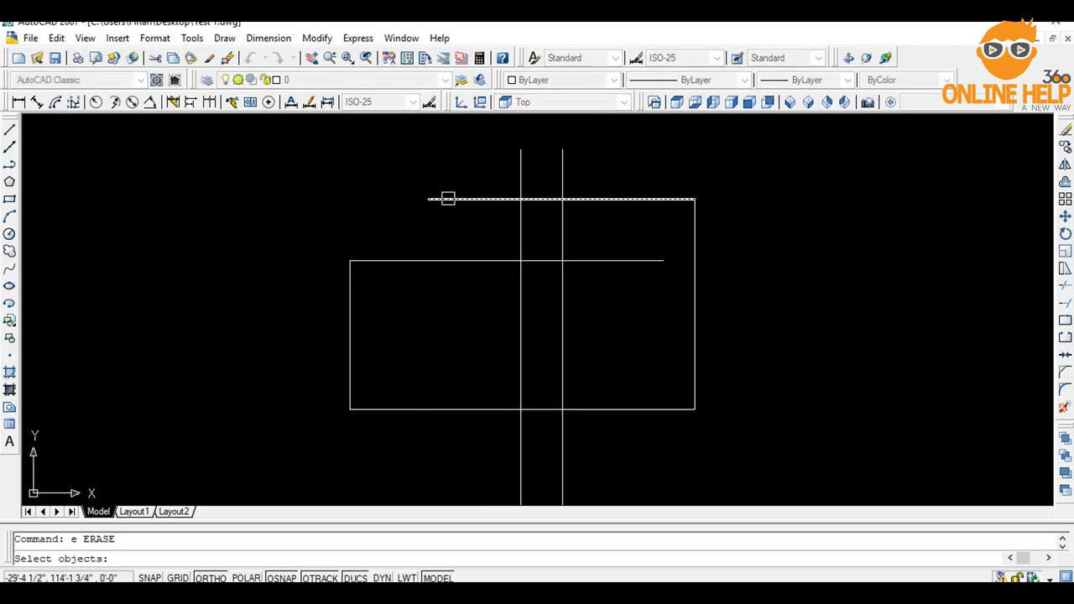
click(562, 156)
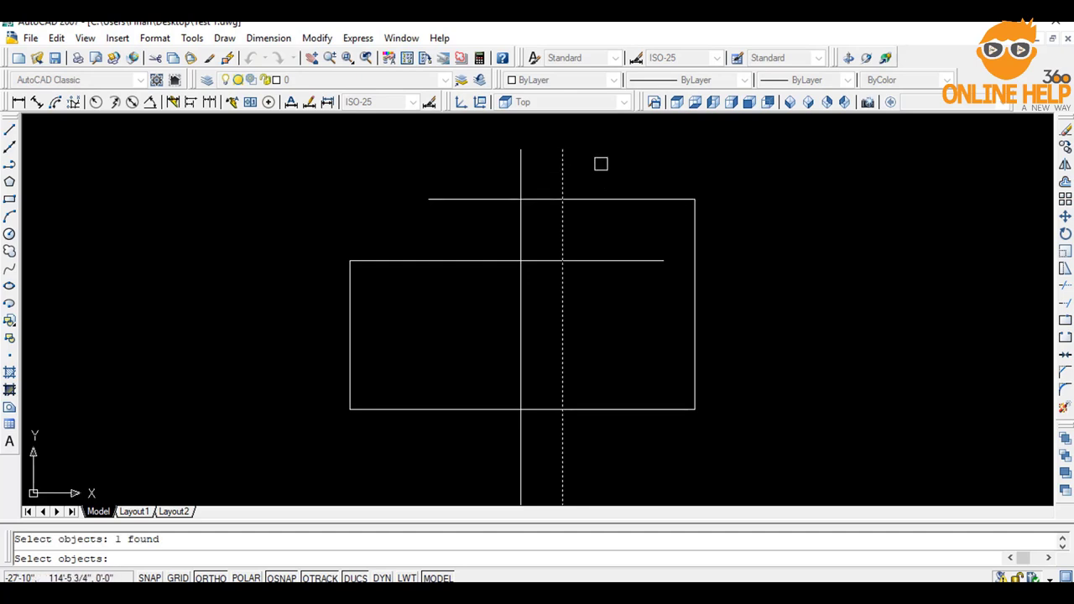
key(Return)
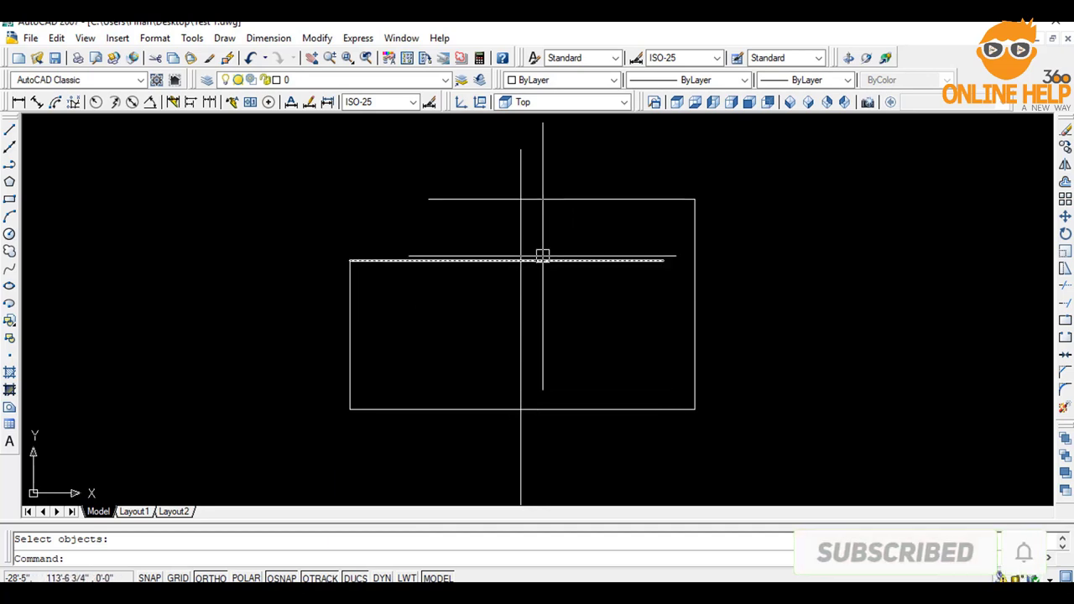
click(544, 151)
click(490, 172)
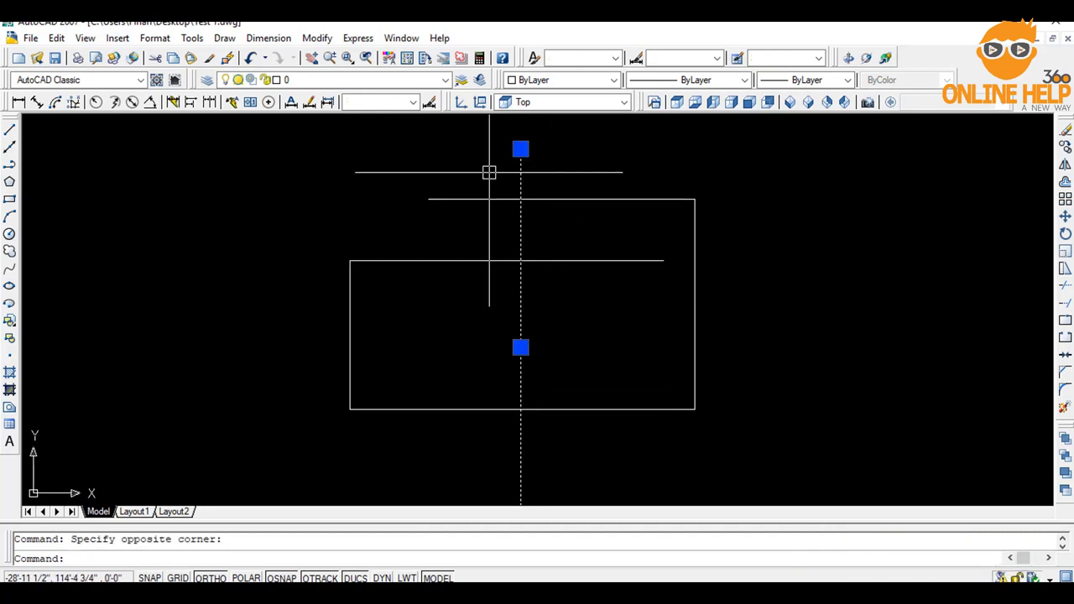
key(Delete)
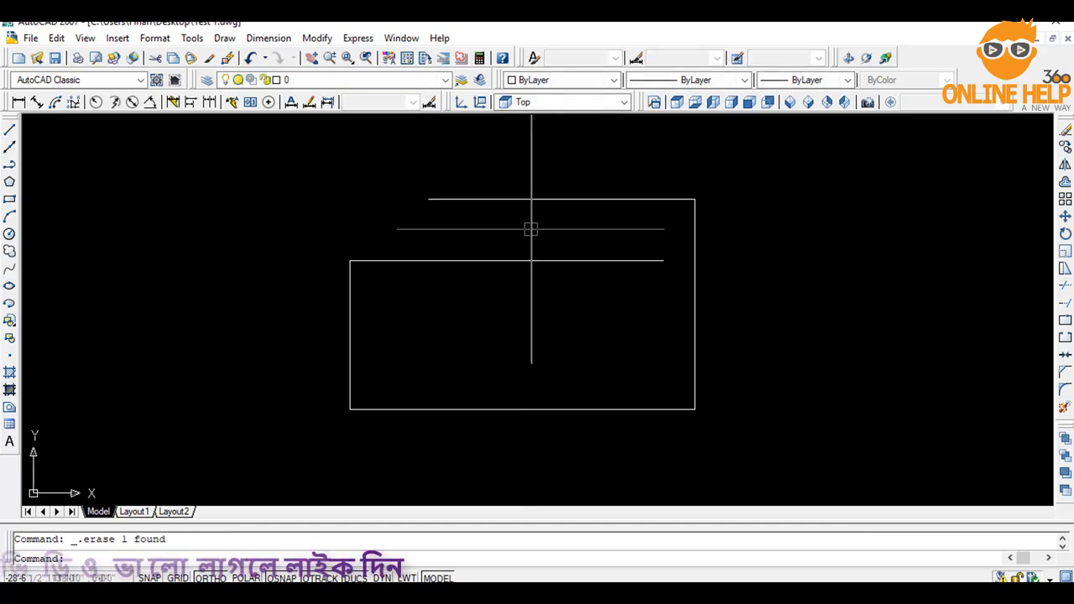
Undo the line deletion and the earlier trim, adjusting the view.
key(ctrl+z)
middle_drag(565, 250, 575, 261)
scroll(566, 250, down, 2)
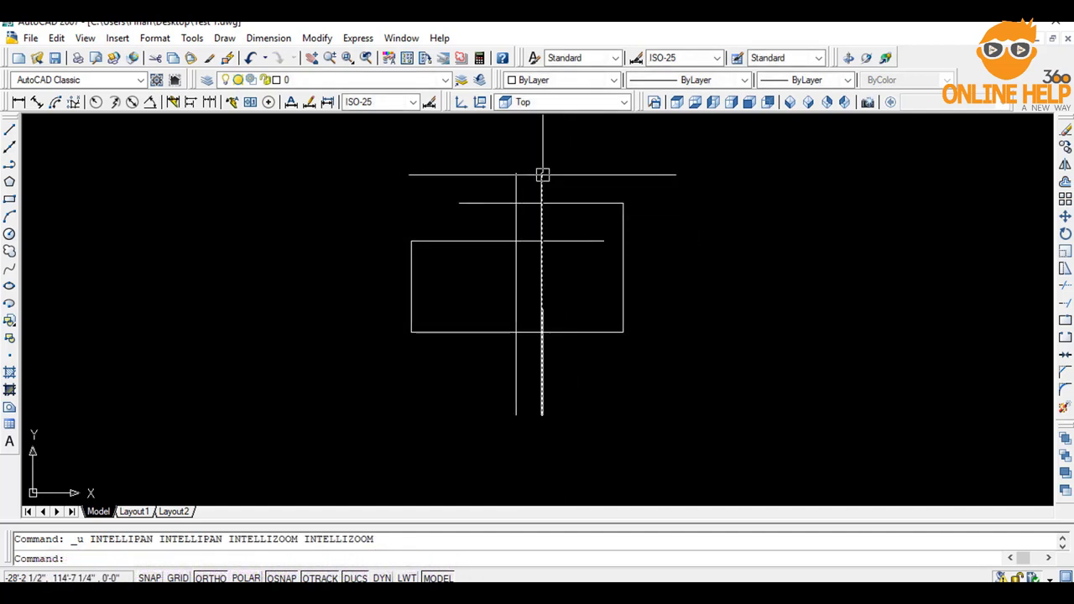
scroll(541, 174, up, 1)
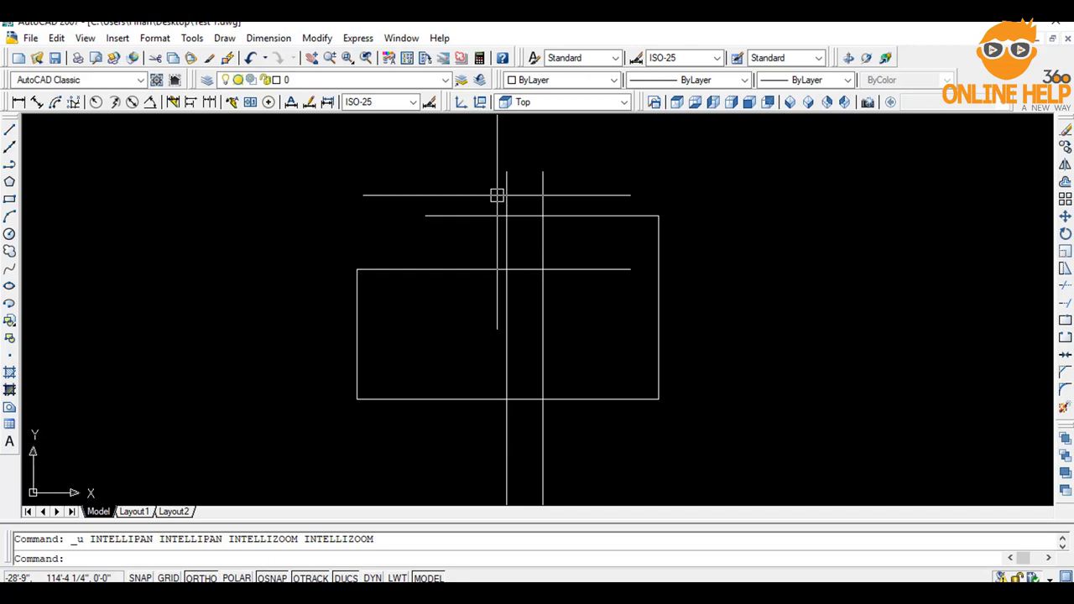
key(ctrl+z)
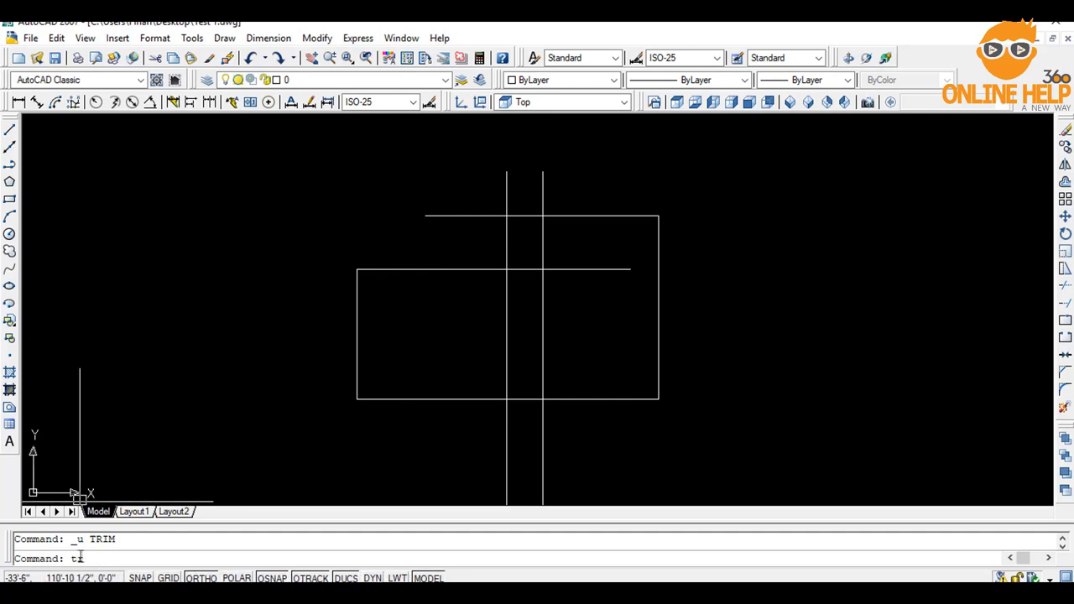
Trim the upper and lower horizontal lines back to the left vertical line.
text(tr)
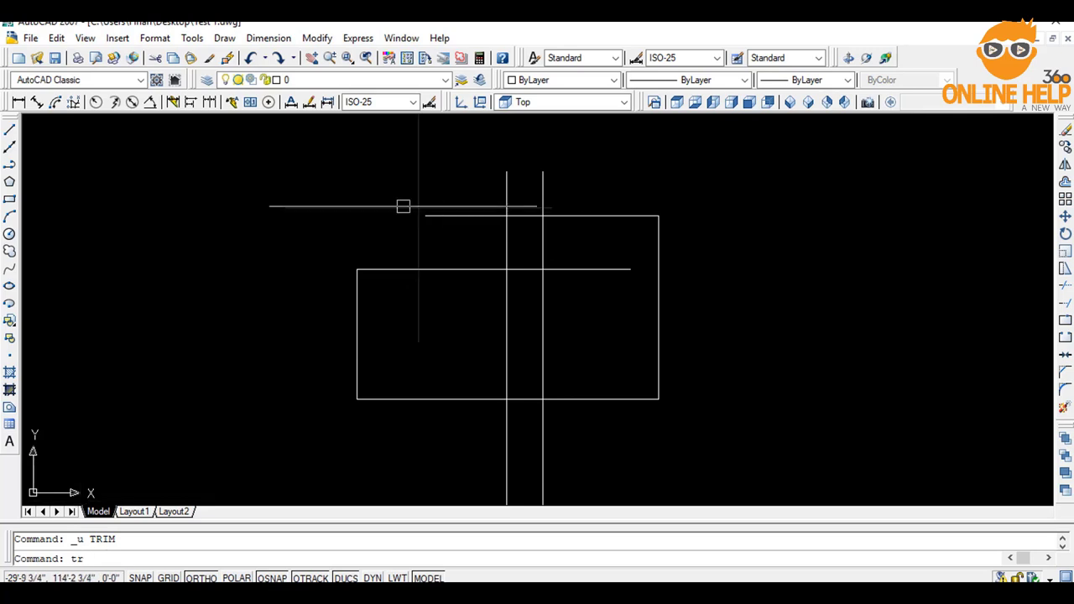
key(Return)
key(Return)
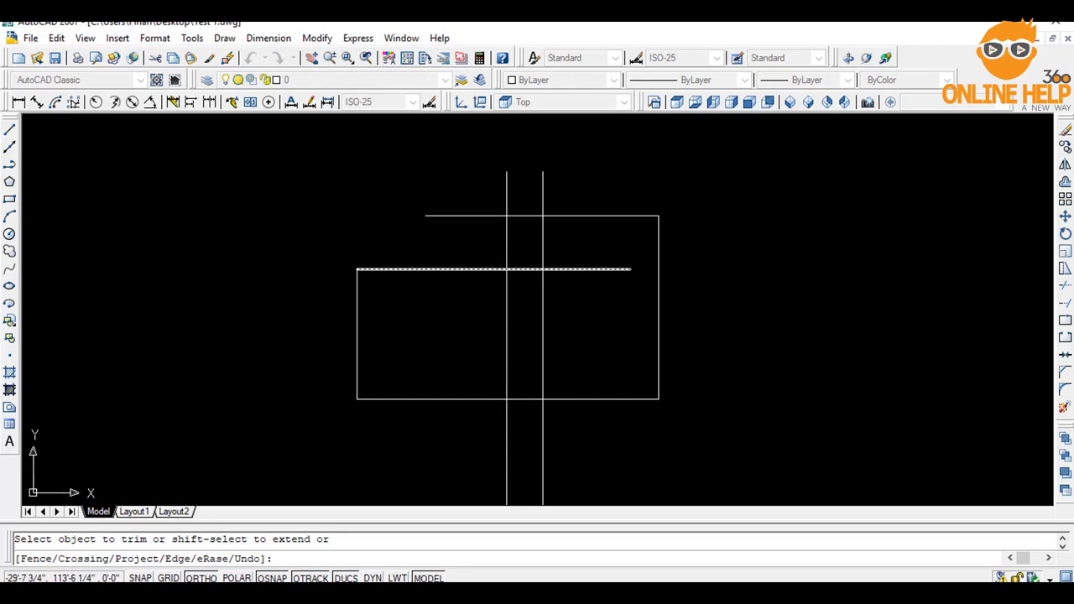
click(448, 215)
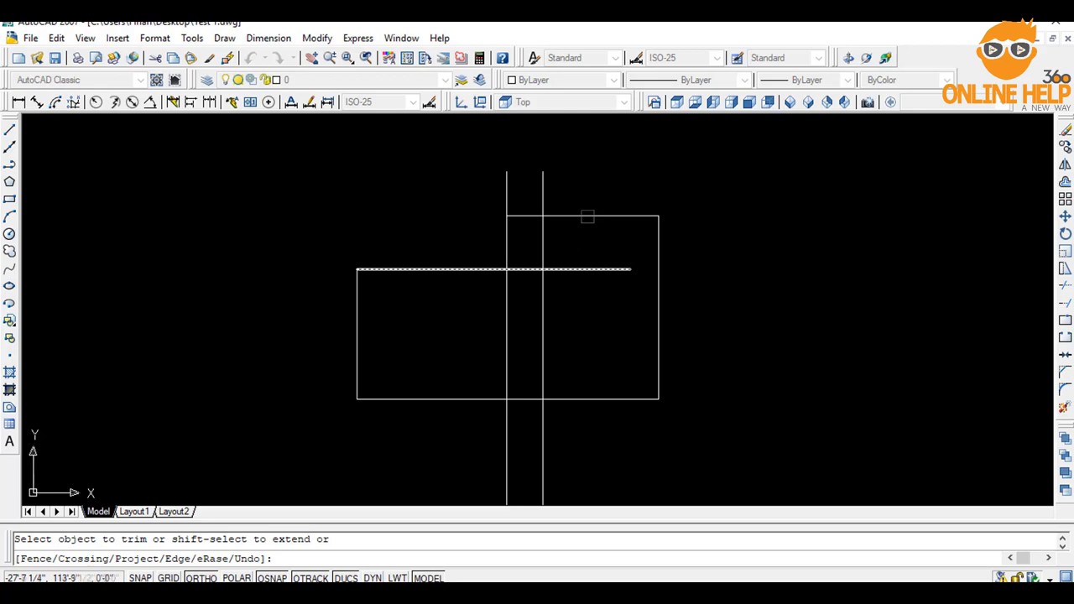
scroll(596, 247, down, 3)
scroll(497, 299, up, 3)
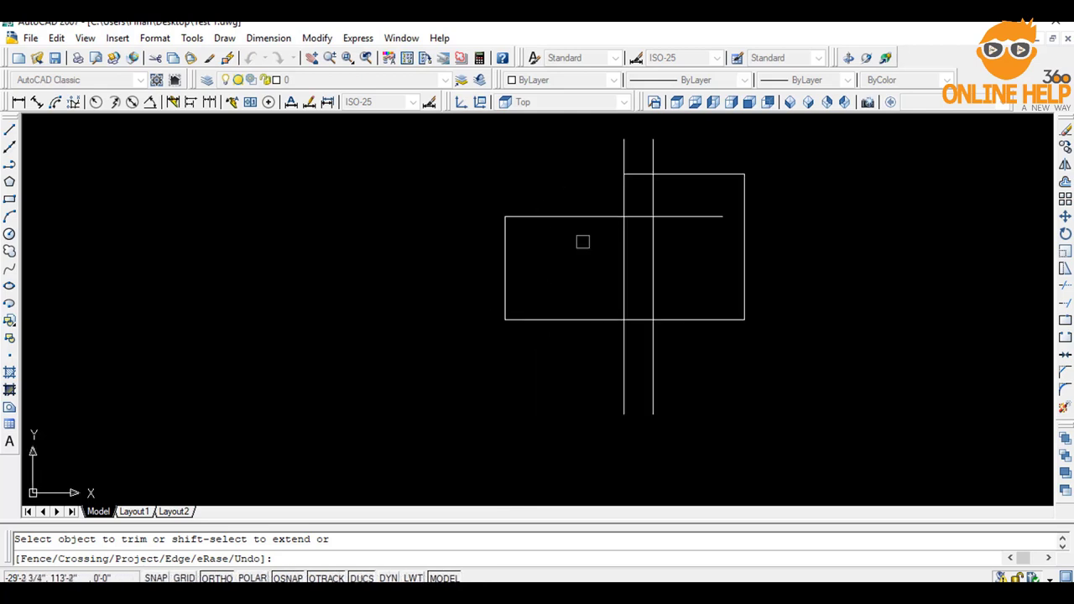
click(502, 252)
click(516, 256)
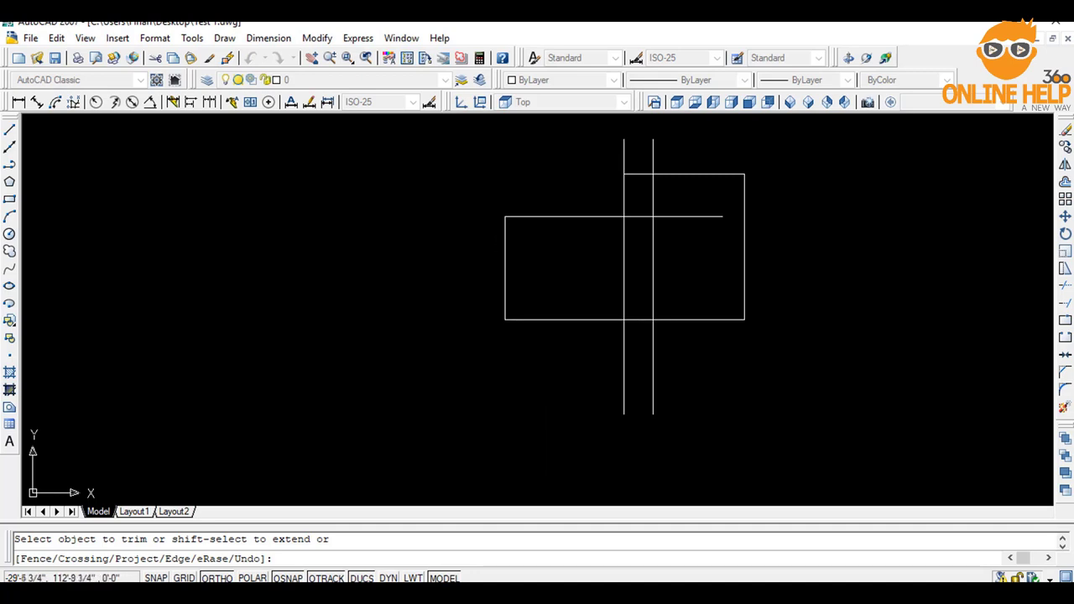
middle_drag(579, 271, 463, 327)
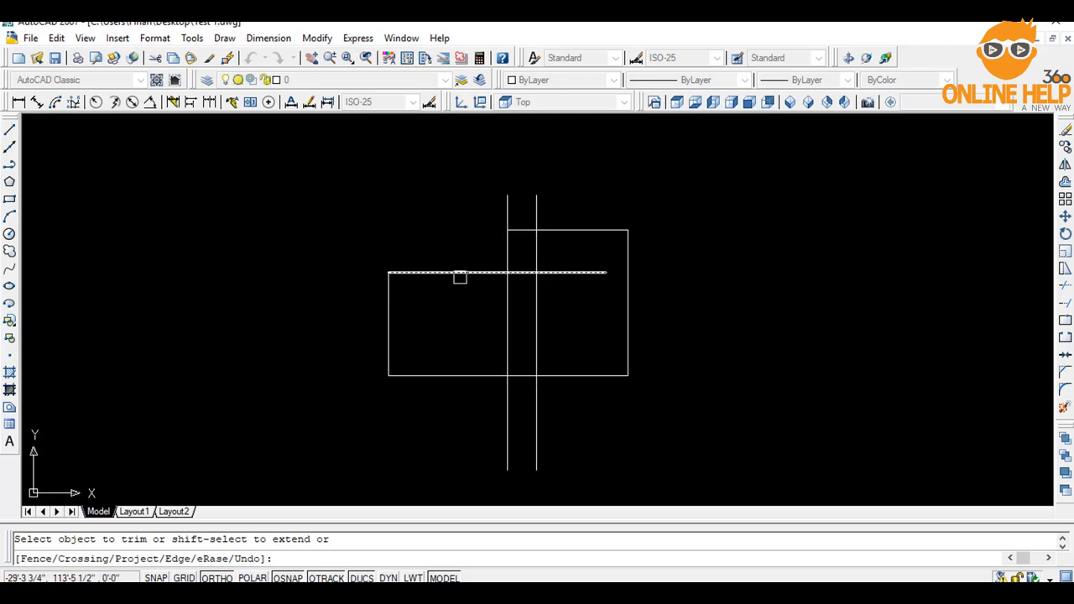
click(444, 272)
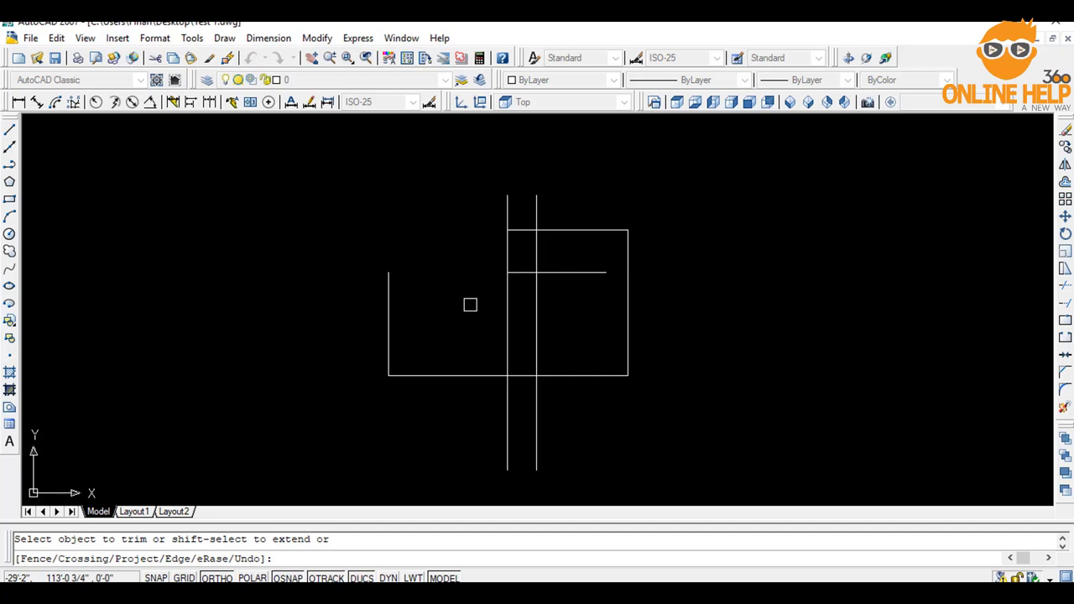
Extend the short line in the lower rectangle to both of the rectangle's edges.
key(Escape)
text(ex)
key(Return)
key(Return)
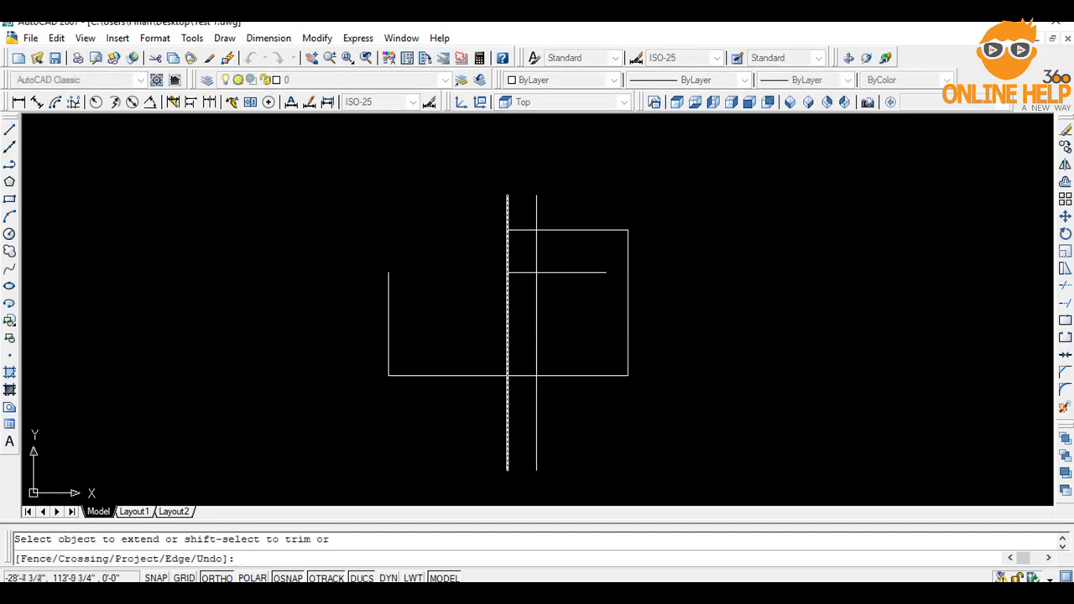
click(559, 266)
click(546, 280)
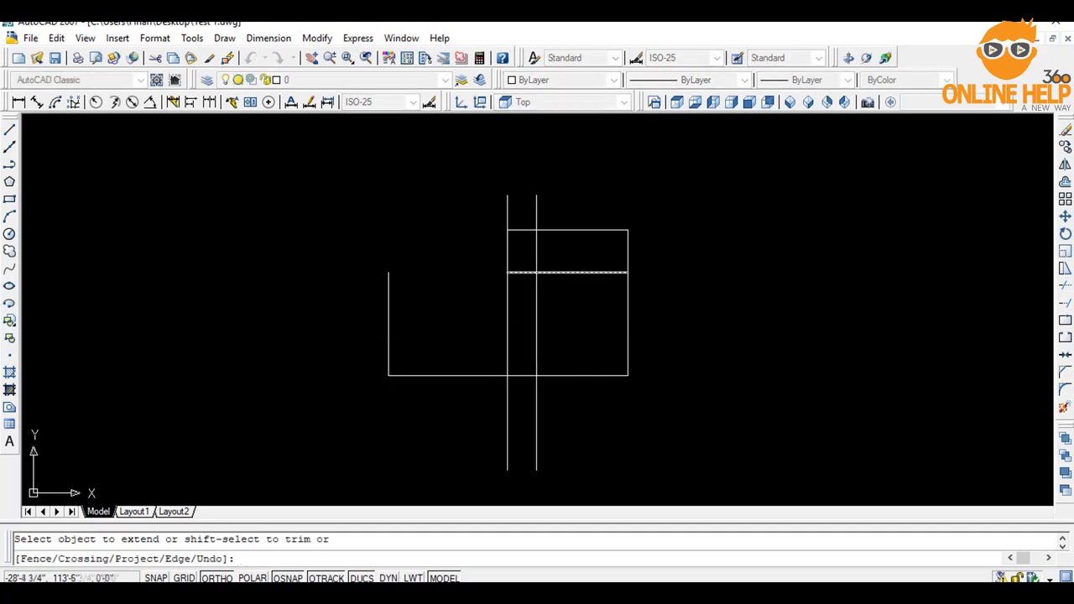
click(516, 271)
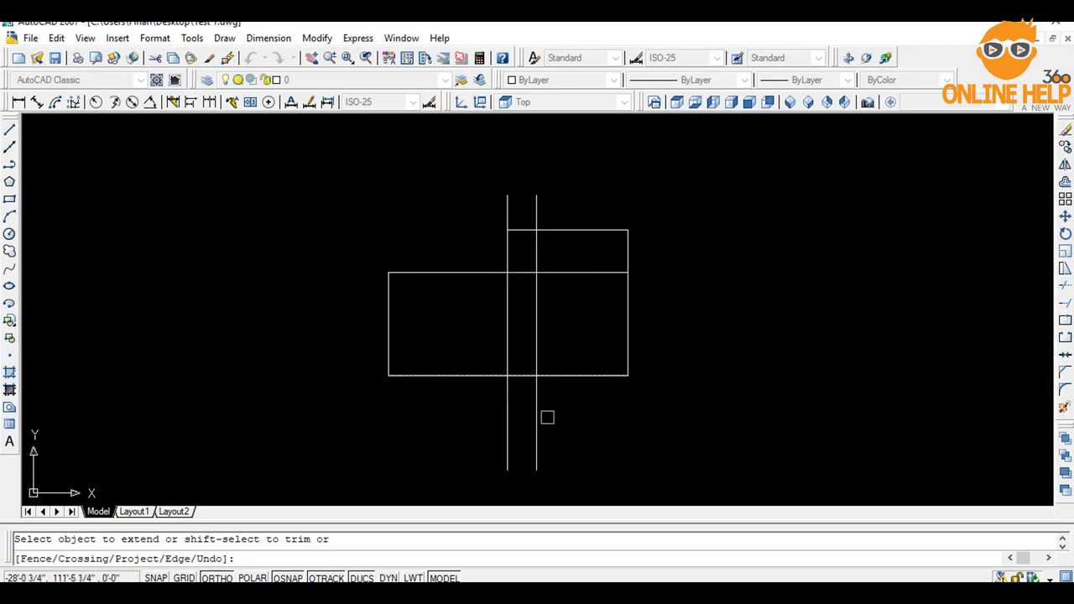
key(Escape)
Draw a short horizontal line to the right of the rectangles.
text(l)
key(Return)
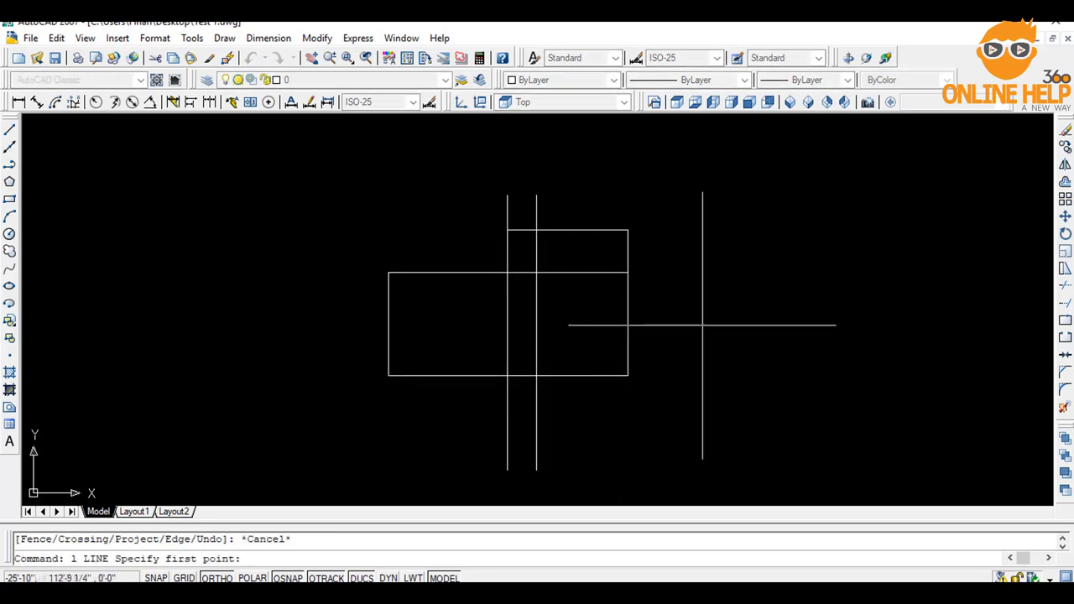
click(646, 313)
click(729, 314)
key(Escape)
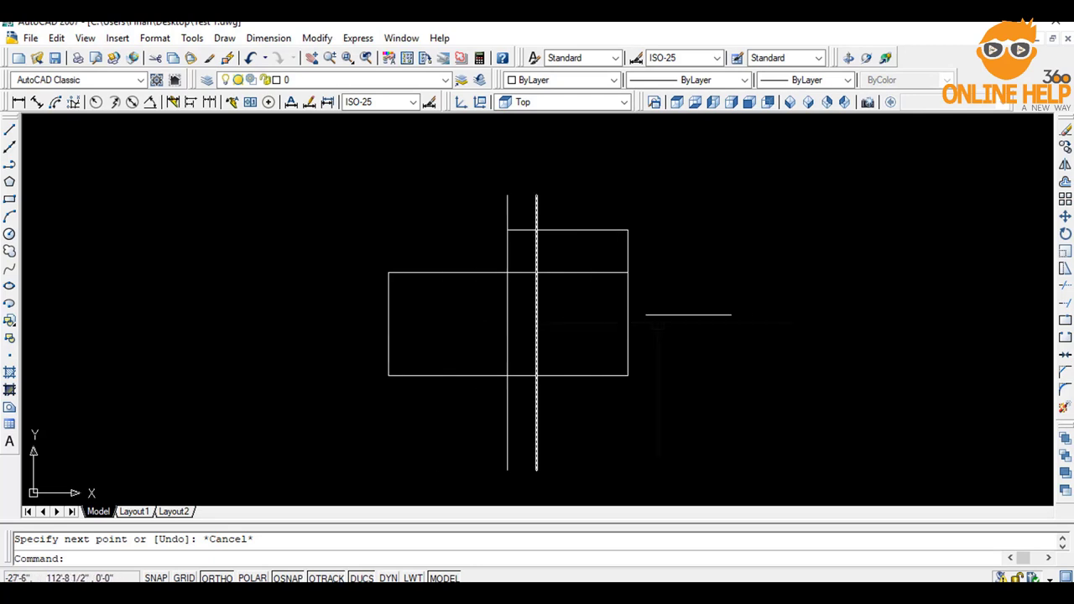
Extend the short horizontal line leftward to the rectangle's left edge.
text(ex)
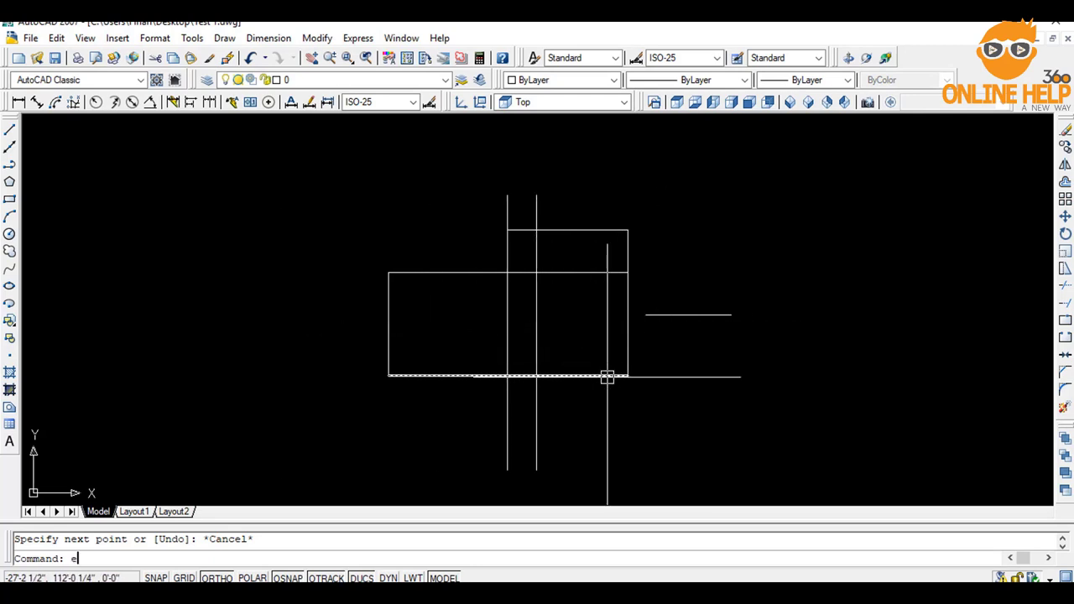
key(Return)
key(Return)
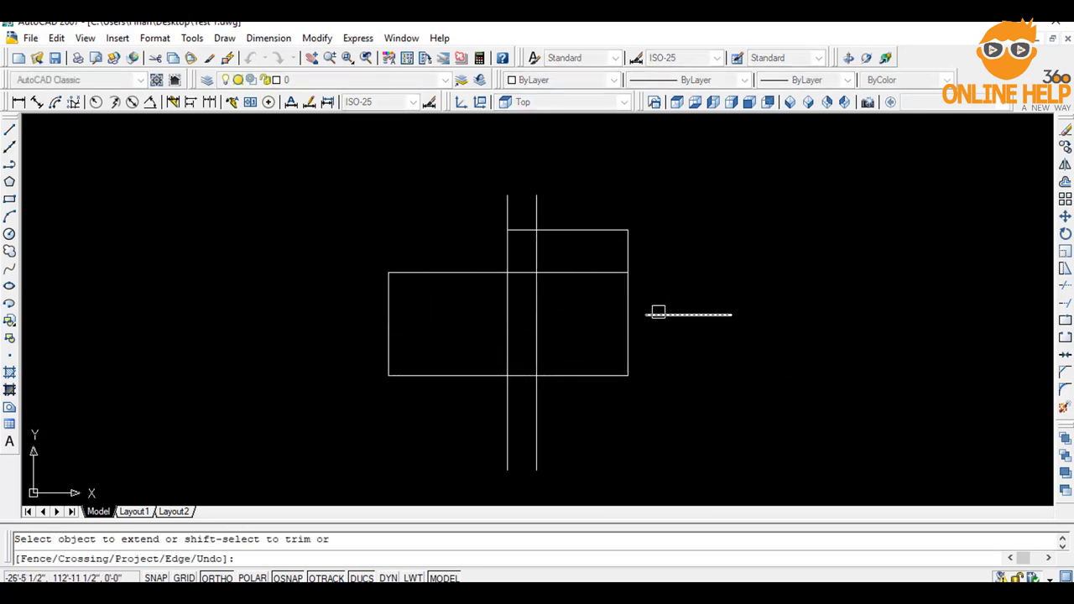
click(650, 316)
click(558, 314)
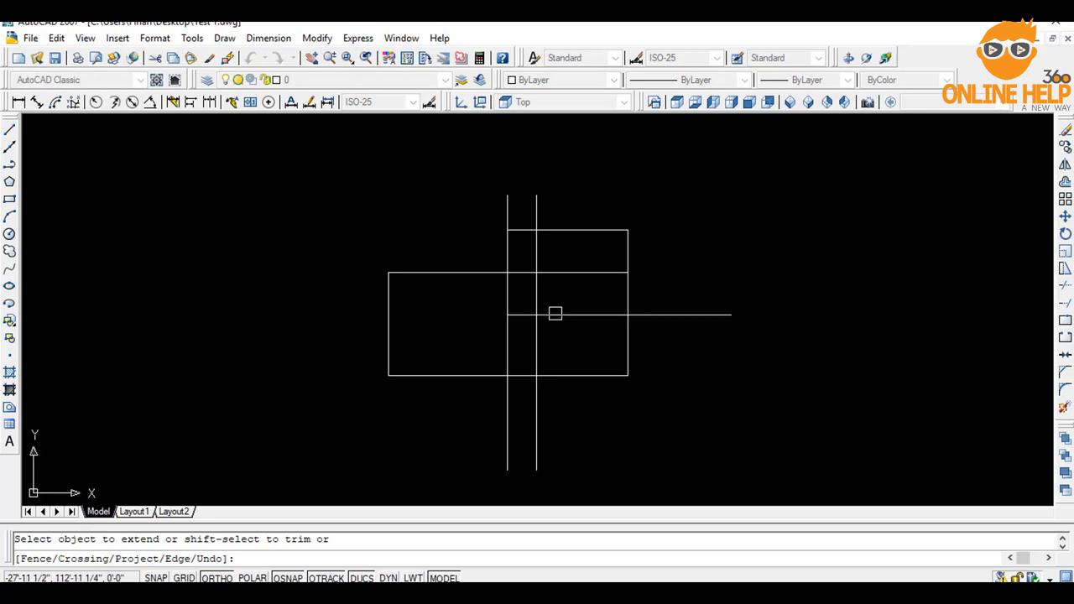
click(515, 314)
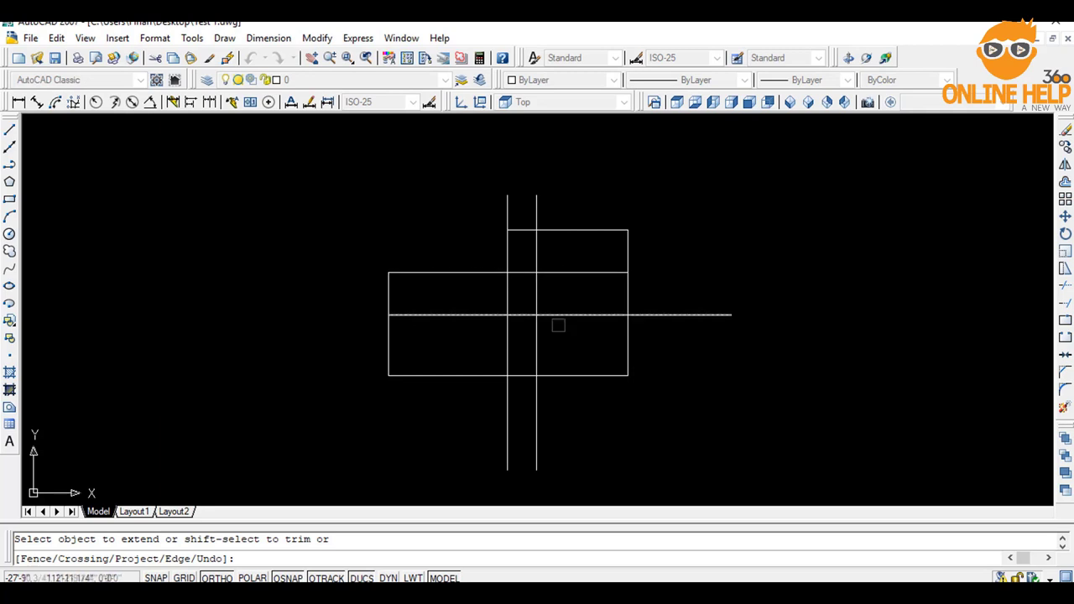
key(Escape)
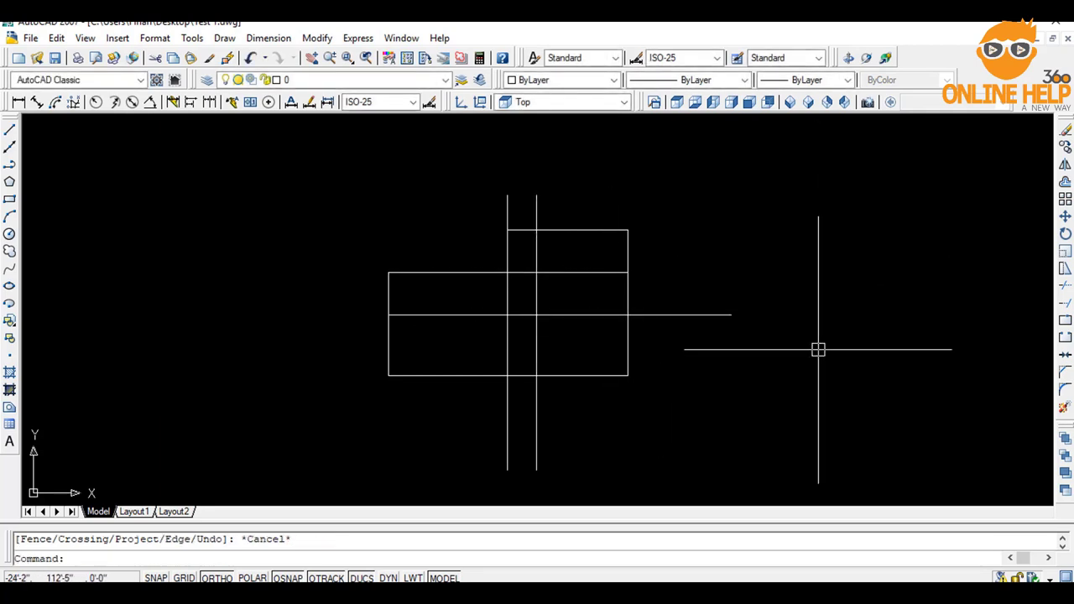
text(ex)
key(Return)
key(Return)
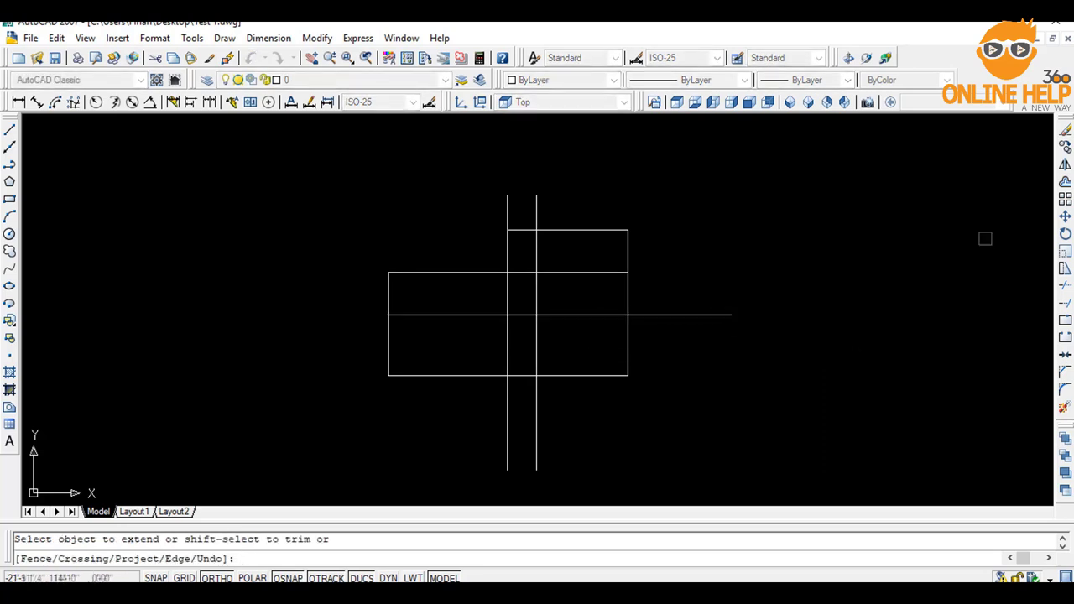
key(Escape)
Draw a vertical boundary line to the right of the drawing.
text(l)
key(Return)
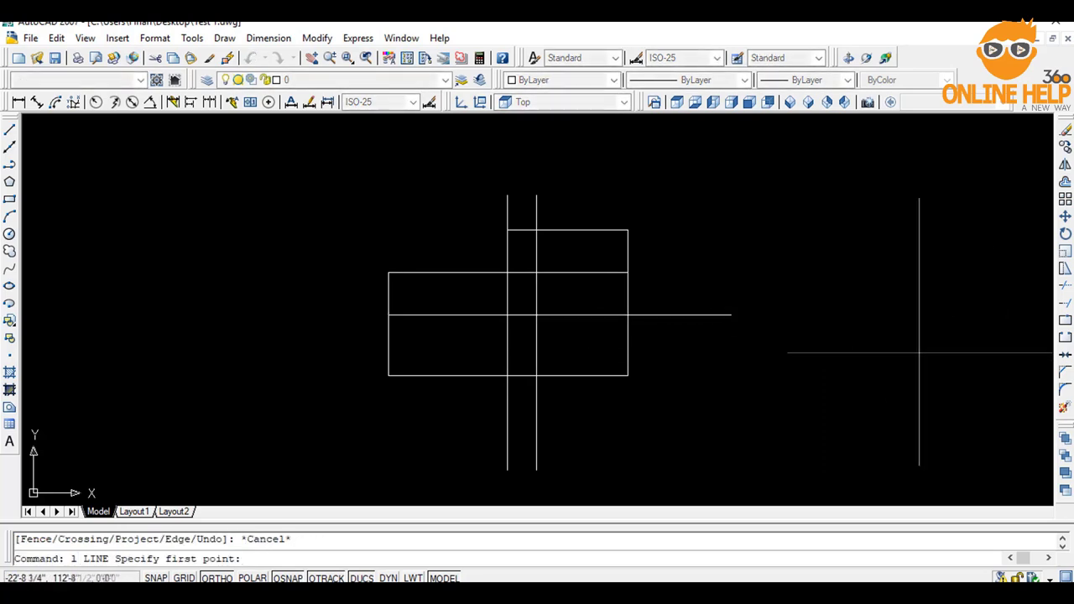
click(958, 281)
click(957, 392)
key(Escape)
Extend the horizontal line right to meet the new vertical line.
text(ex)
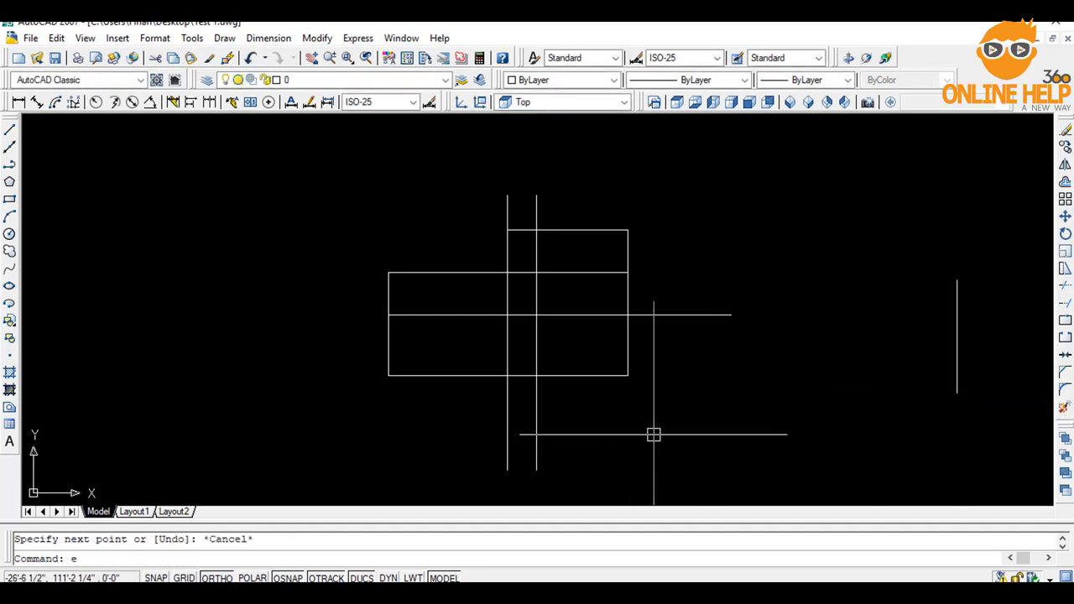
key(Return)
key(Return)
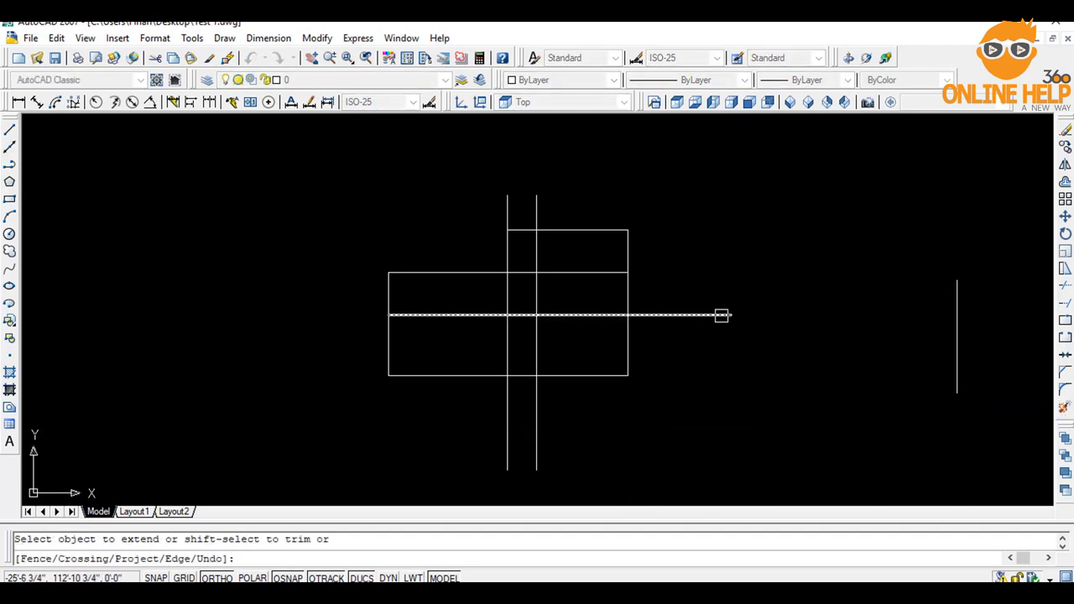
click(722, 316)
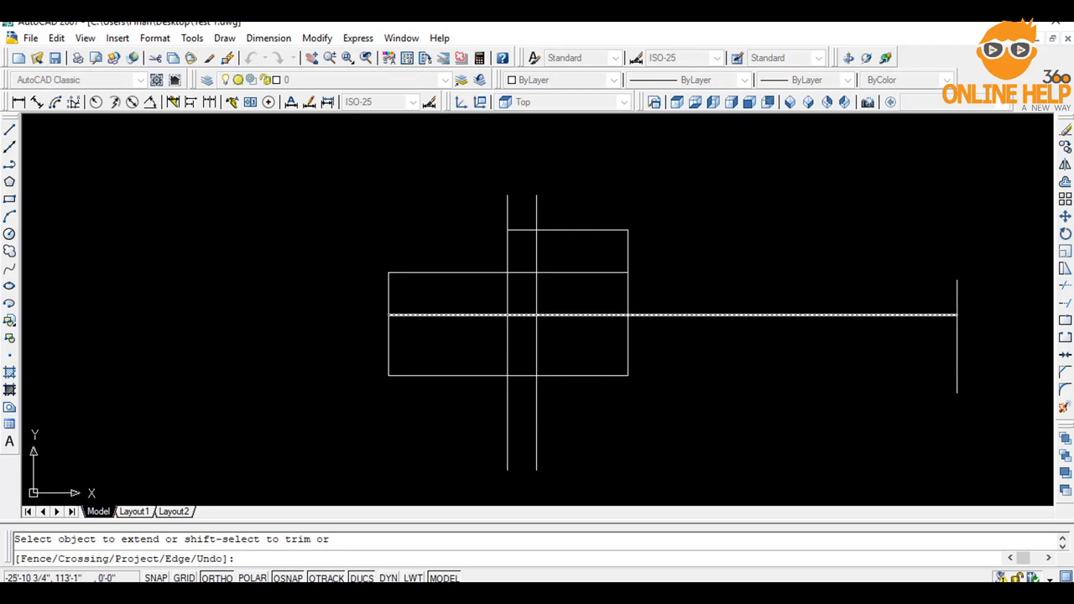
scroll(682, 270, down, 3)
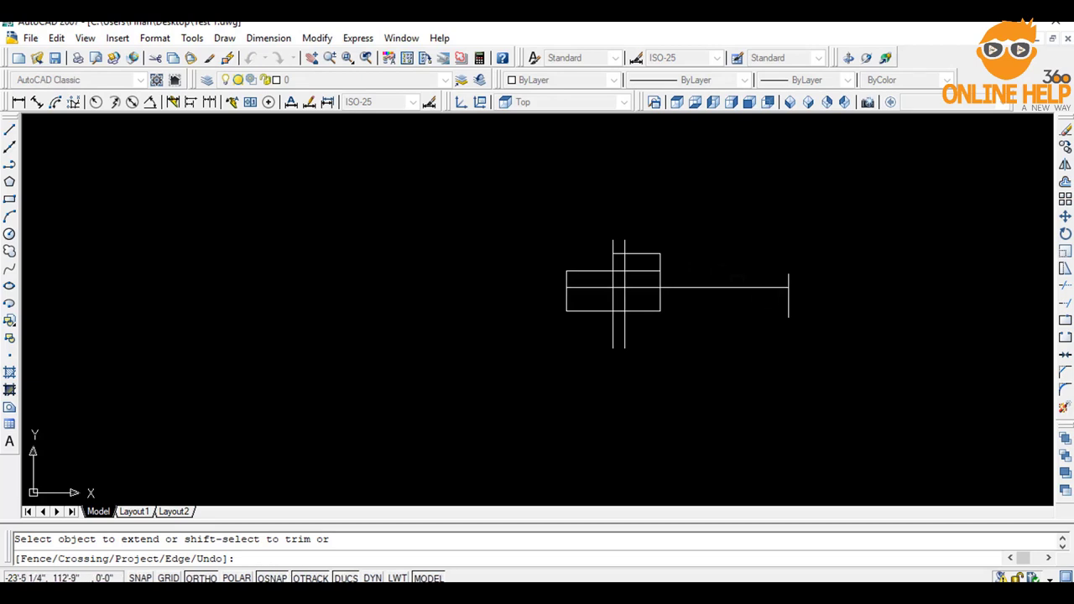
scroll(706, 268, up, 3)
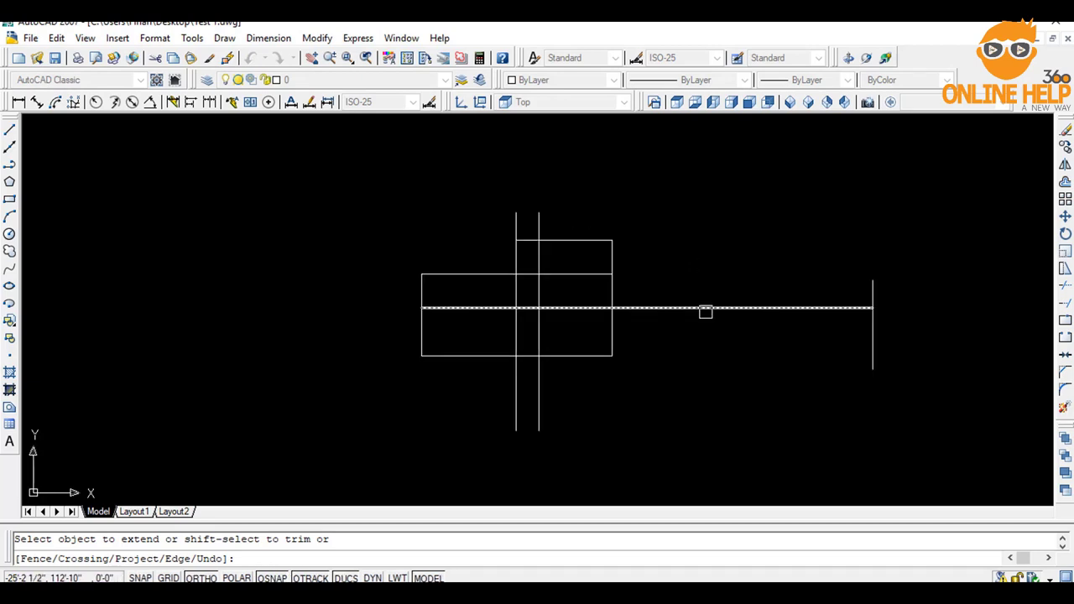
key(Escape)
click(999, 162)
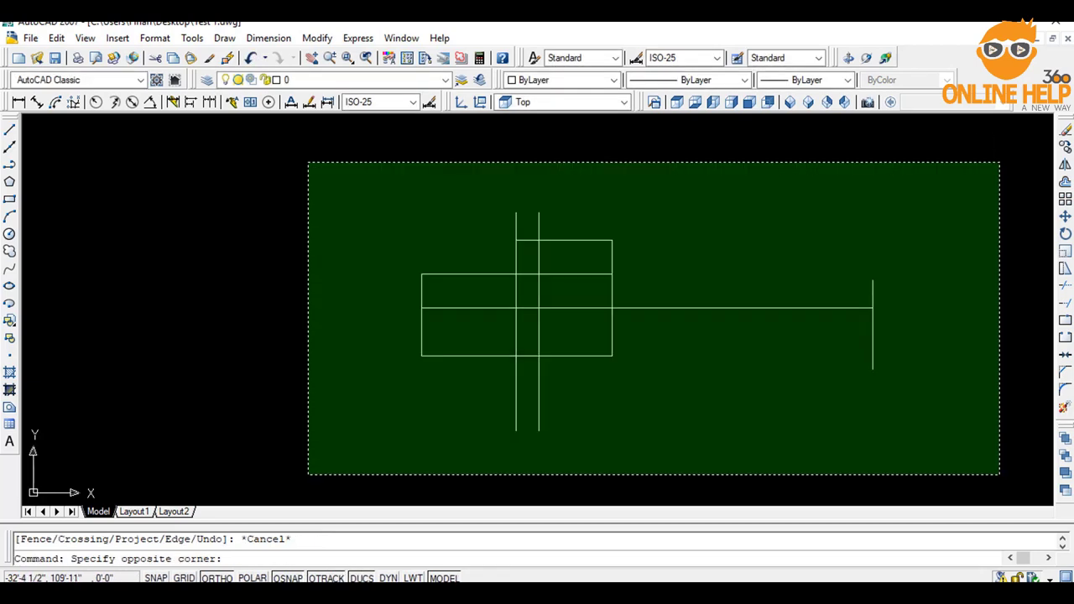
click(308, 474)
click(957, 153)
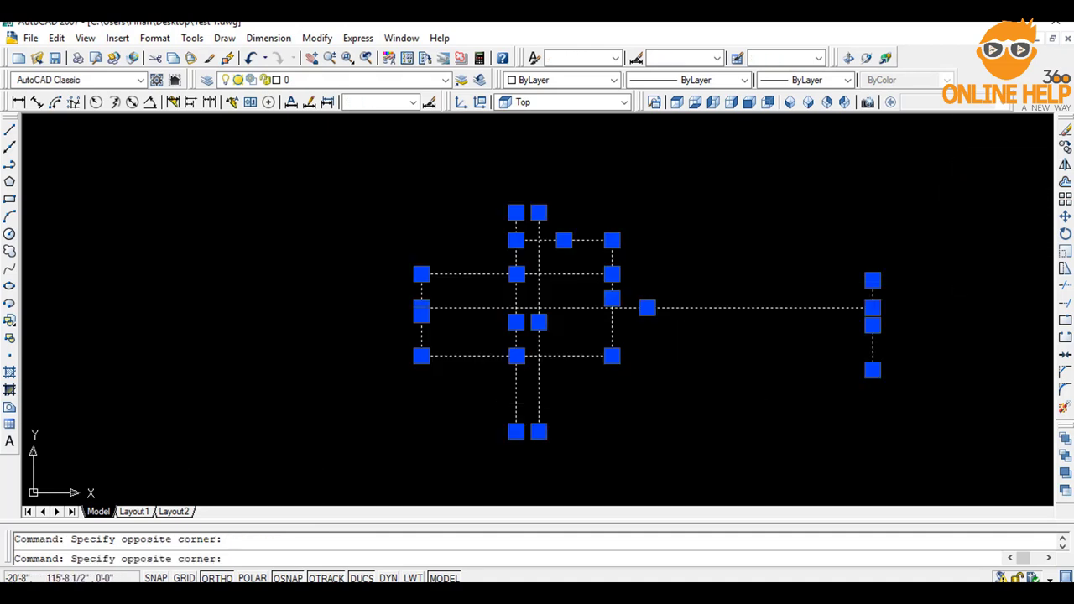
key(Escape)
key(Escape)
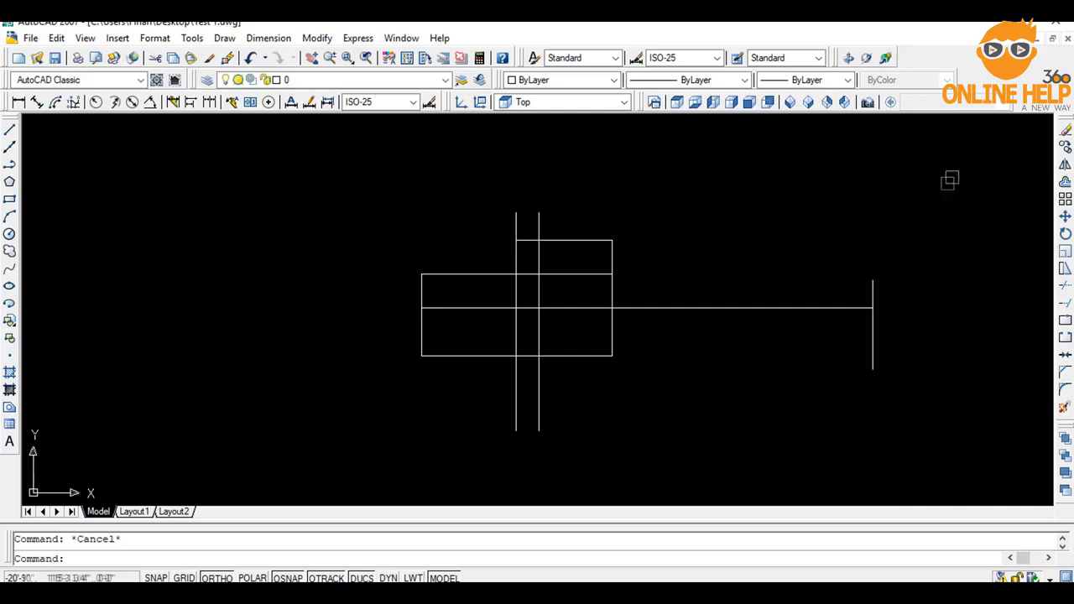
click(955, 174)
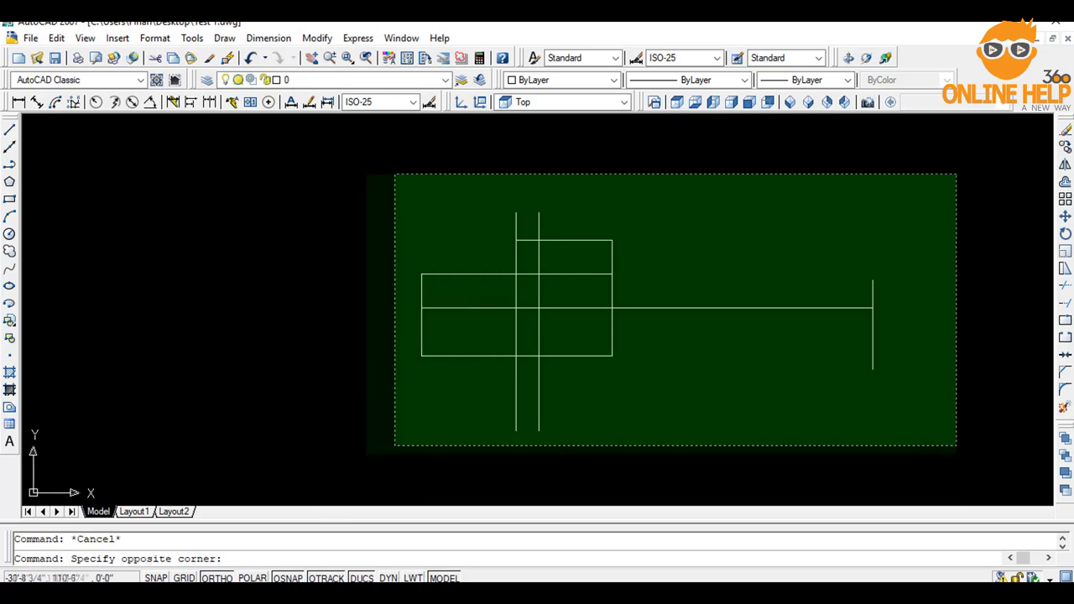
click(326, 433)
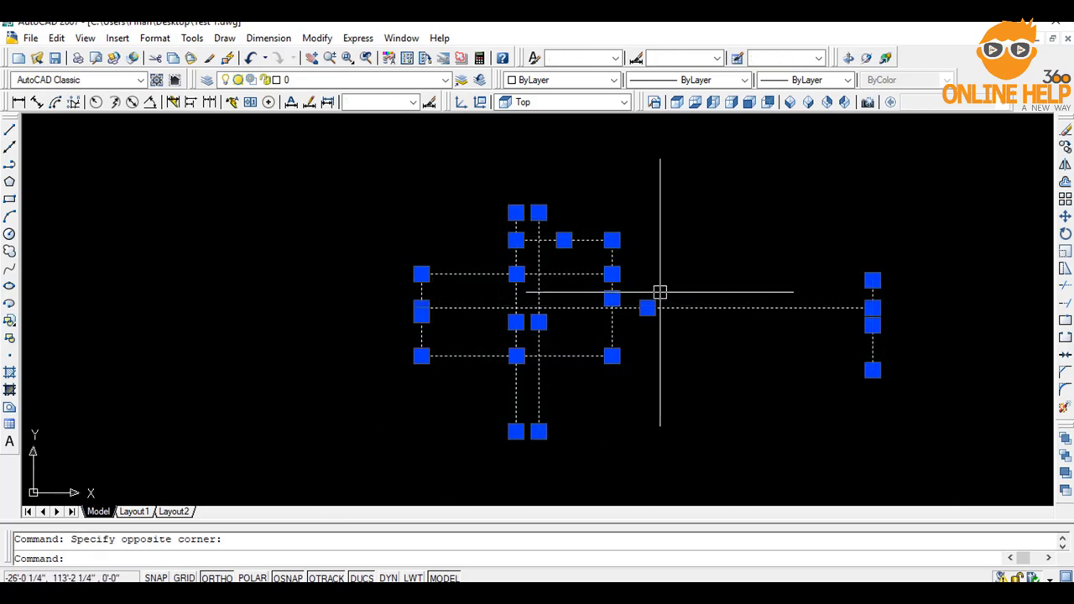
text(m)
key(Return)
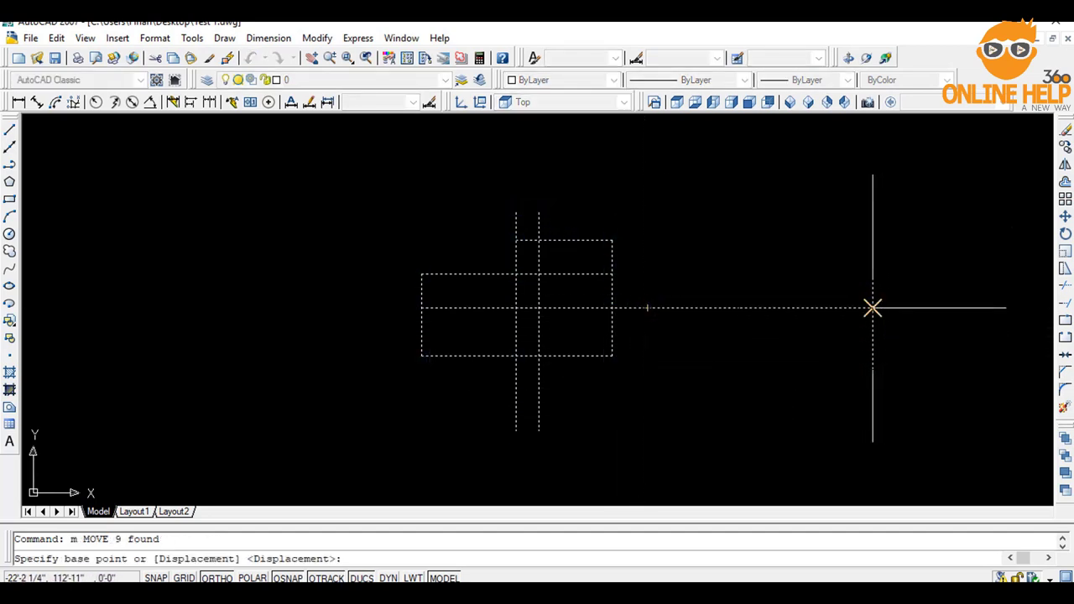
click(873, 308)
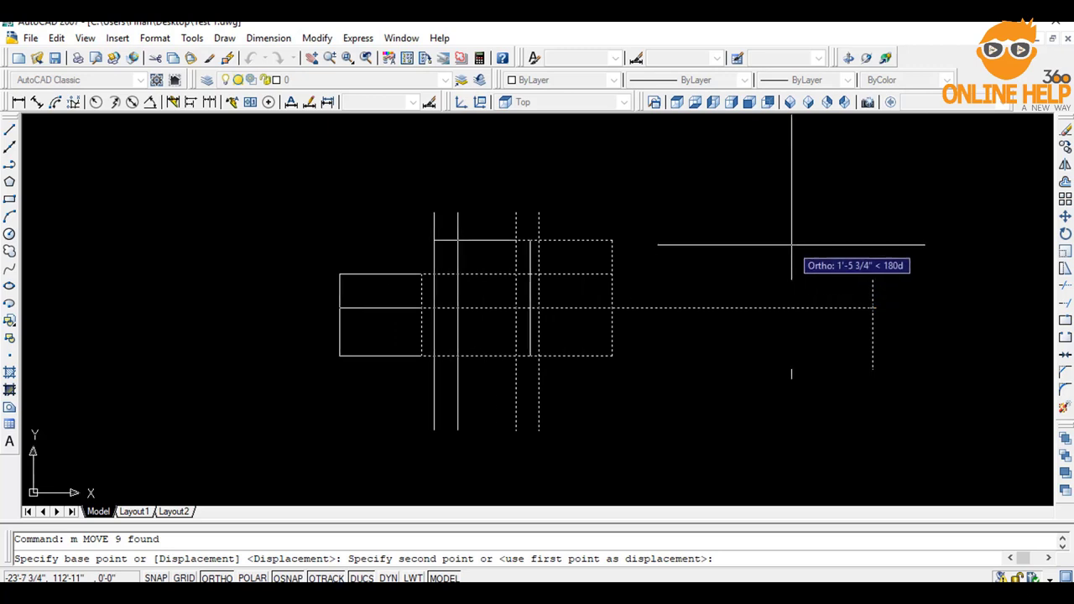
key(F8)
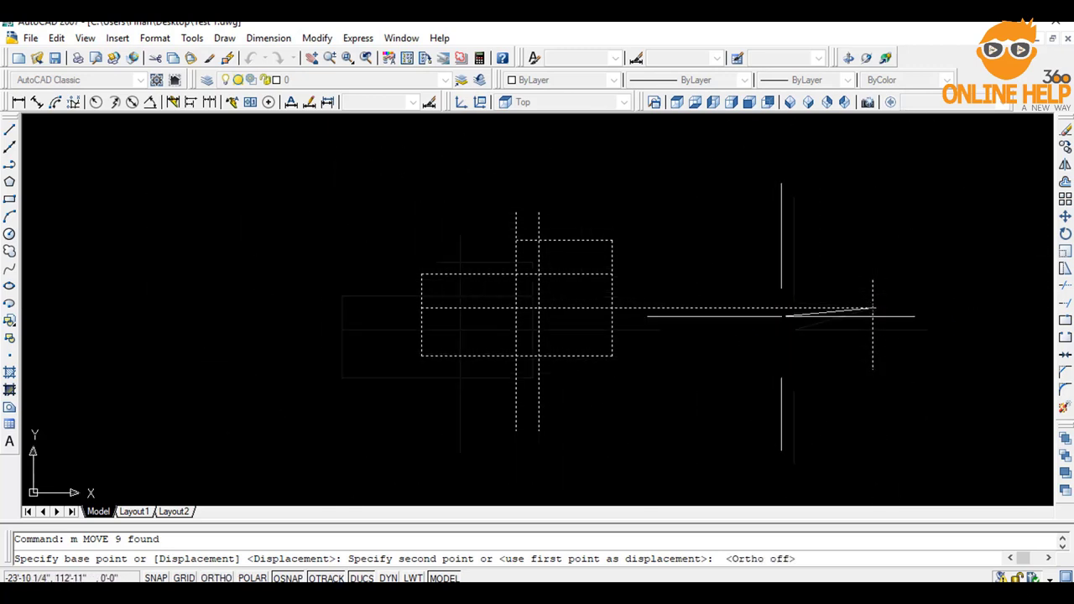
key(F8)
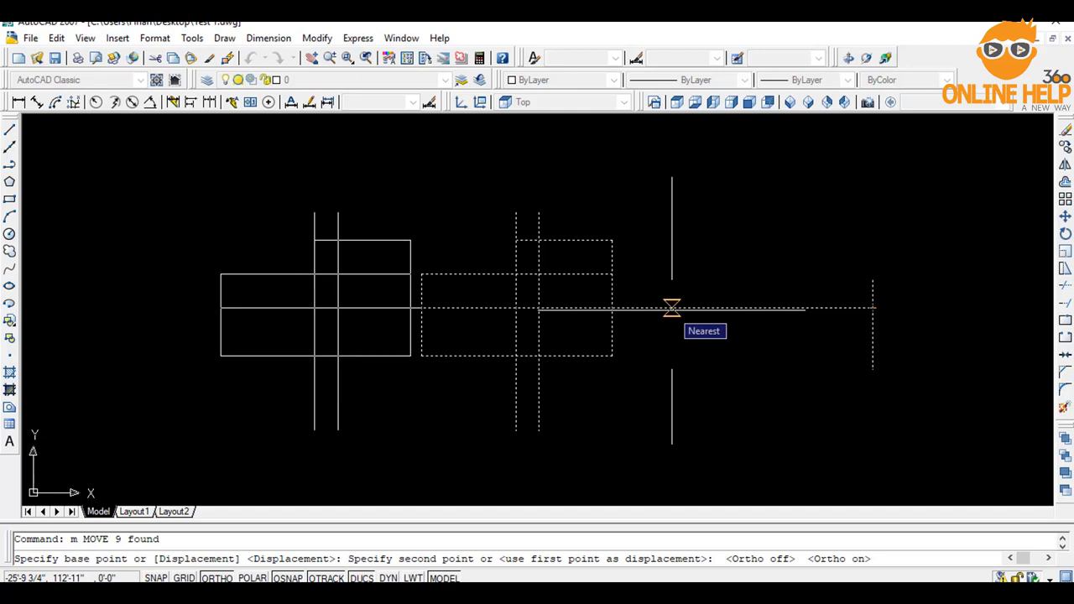
key(F8)
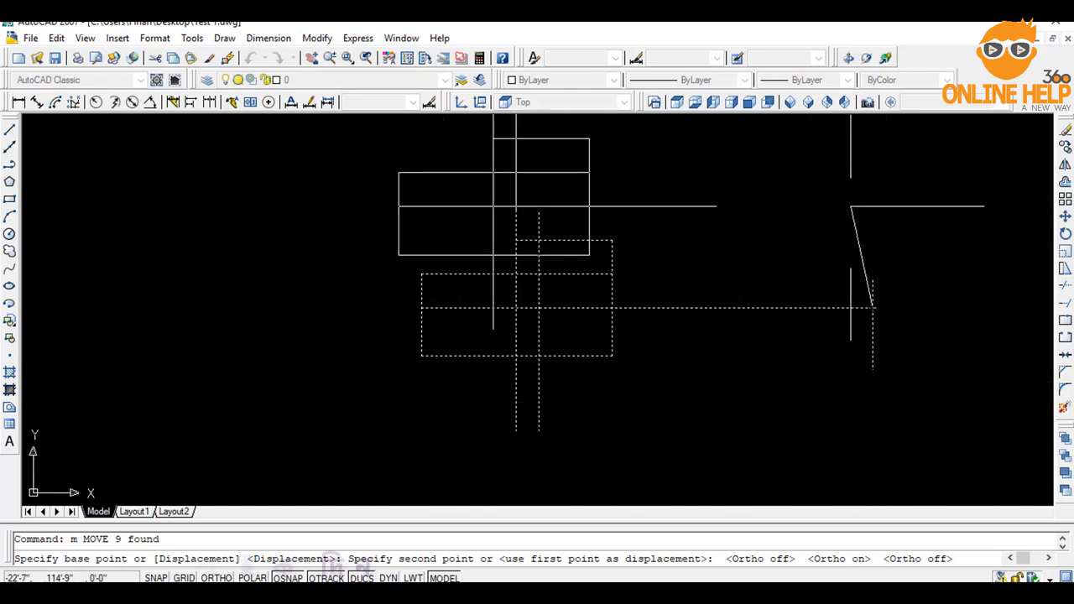
key(F8)
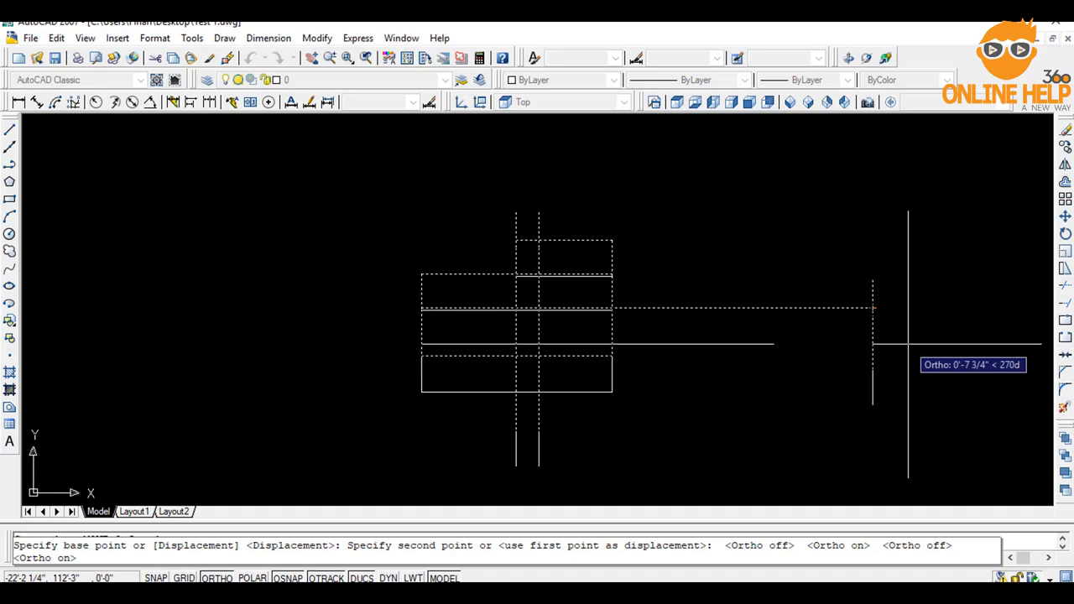
key(Escape)
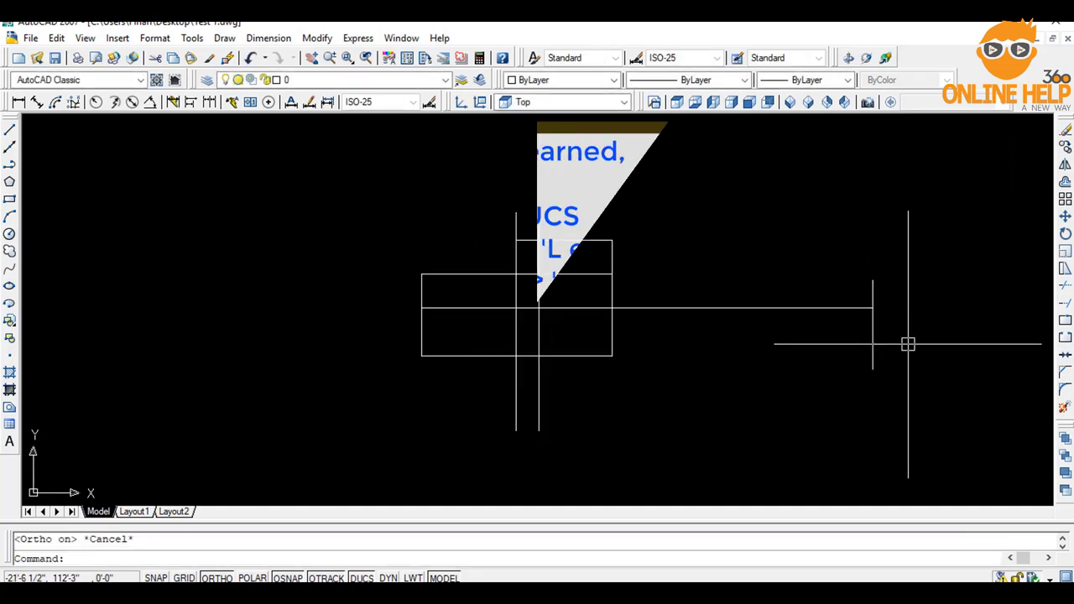